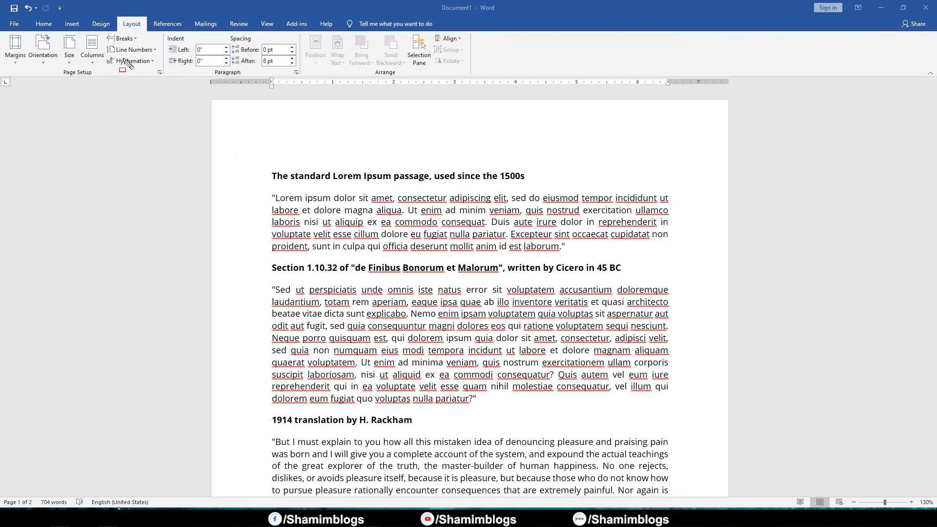
{"action": "left_click_drag", "start_coordinate": [106, 14], "coordinate": [154, 33]}
{"action": "key", "text": "Escape"}
{"action": "mouse_move", "coordinate": [2, 32]}
{"action": "left_mouse_down"}
{"action": "mouse_move", "coordinate": [122, 78]}
{"action": "mouse_move", "coordinate": [165, 81]}
{"action": "left_mouse_up"}
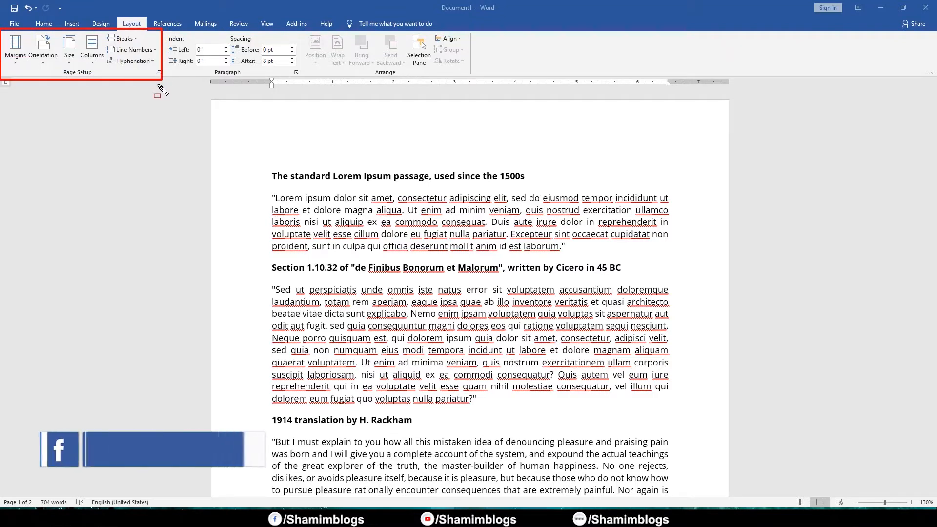
{"action": "key", "text": "Escape"}
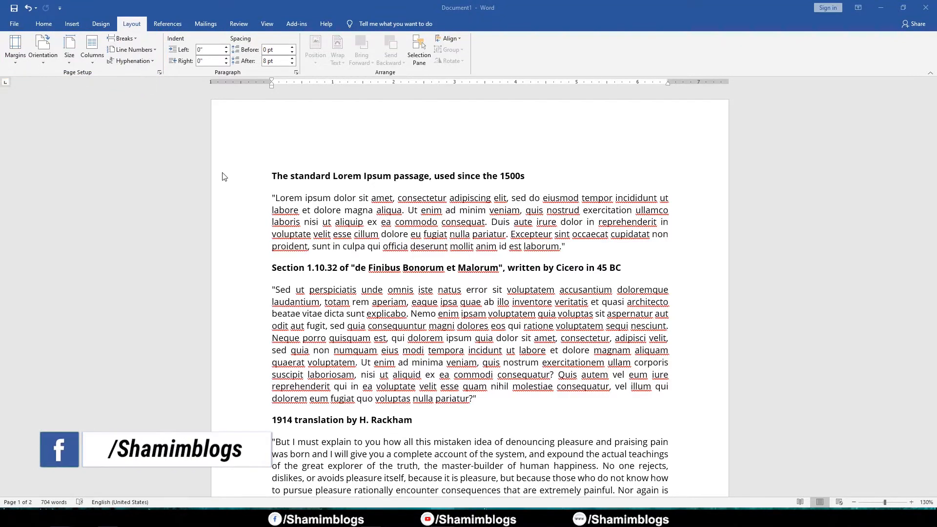
{"action": "left_click", "coordinate": [17, 59]}
{"action": "left_click", "coordinate": [16, 59]}
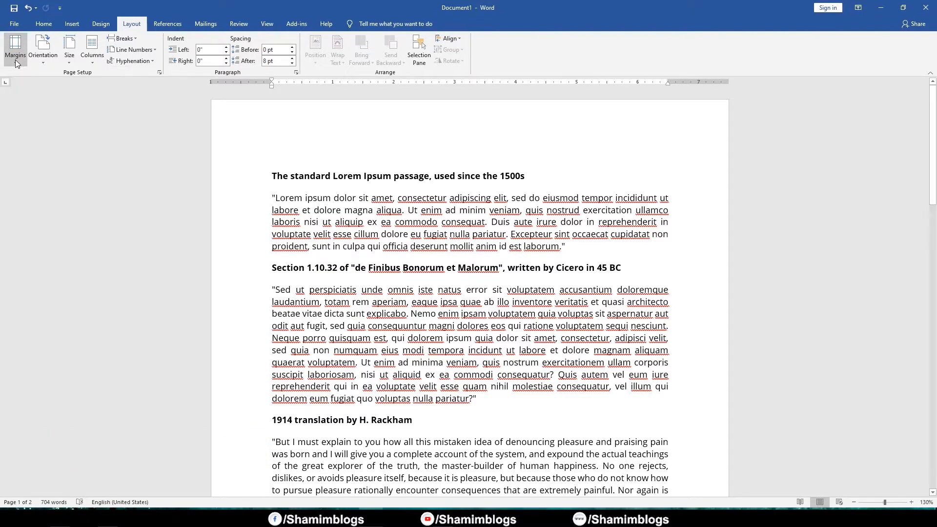
Step: Examine the page's side, top and bottom margins against the horizontal and vertical rulers at several zoom levels
{"action": "scroll", "coordinate": [296, 92], "scroll_direction": "down", "scroll_amount": 4, "text": "ctrl"}
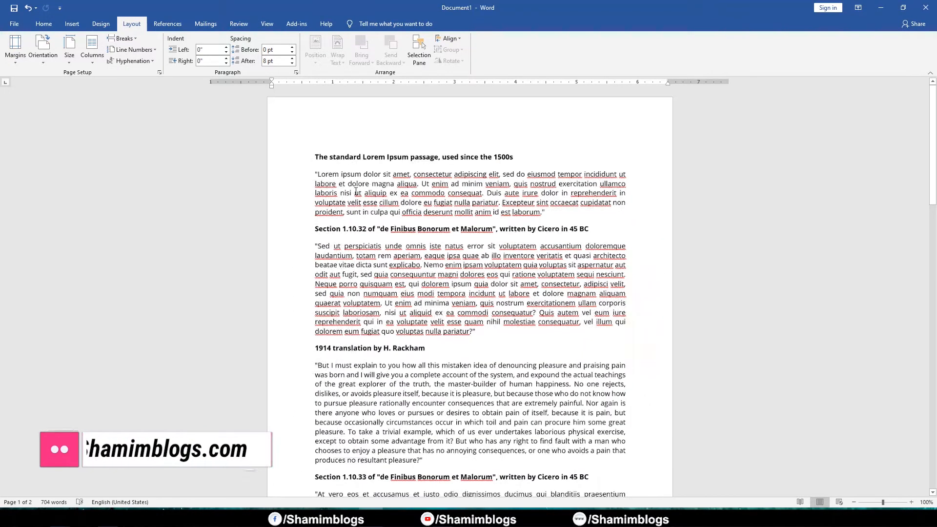
{"action": "left_click", "coordinate": [334, 84]}
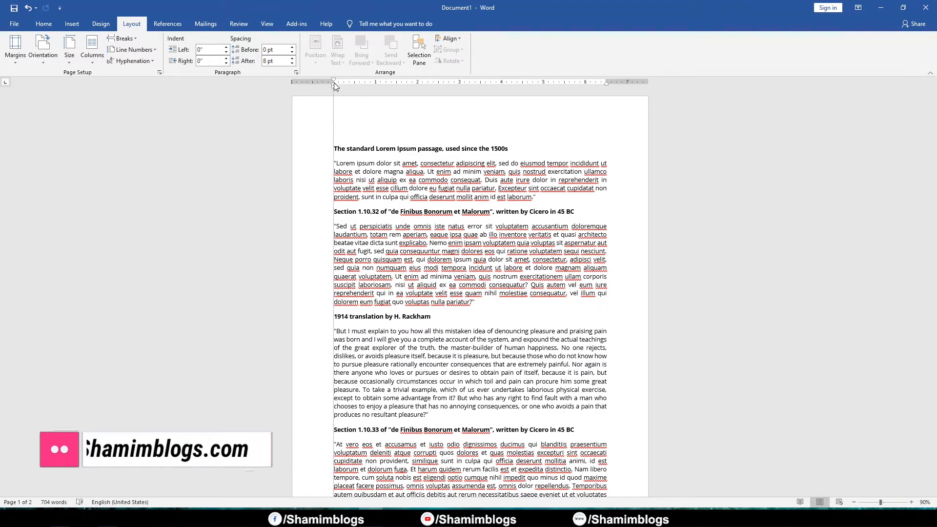
{"action": "left_click", "coordinate": [606, 84]}
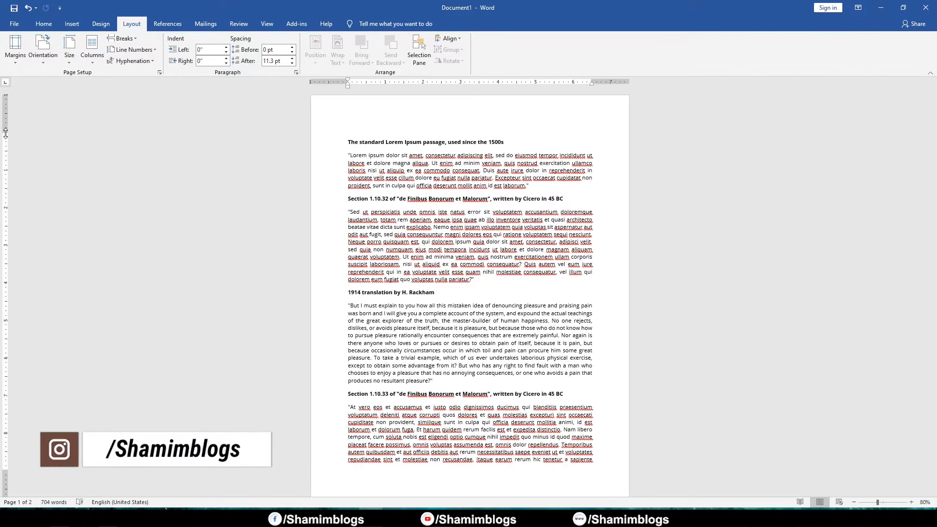
{"action": "left_click", "coordinate": [5, 132]}
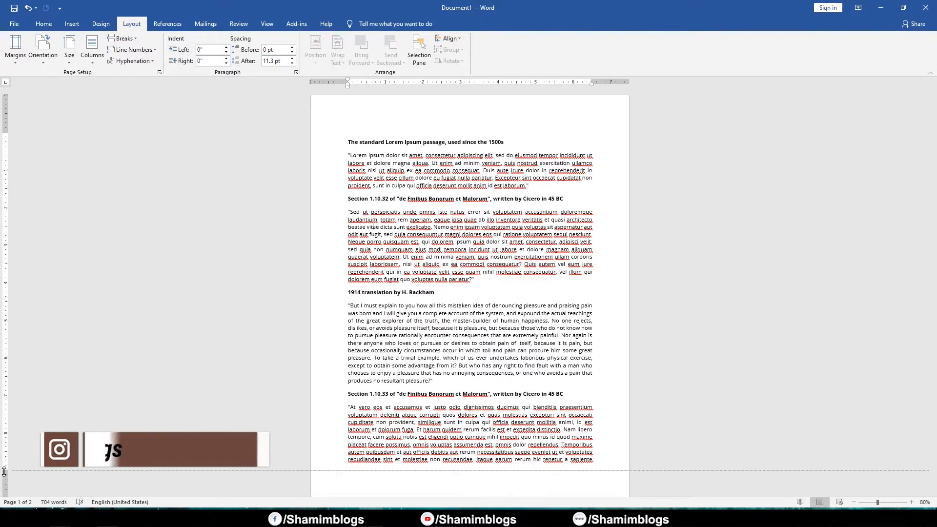
{"action": "scroll", "coordinate": [266, 383], "scroll_direction": "down", "scroll_amount": 2, "text": "ctrl"}
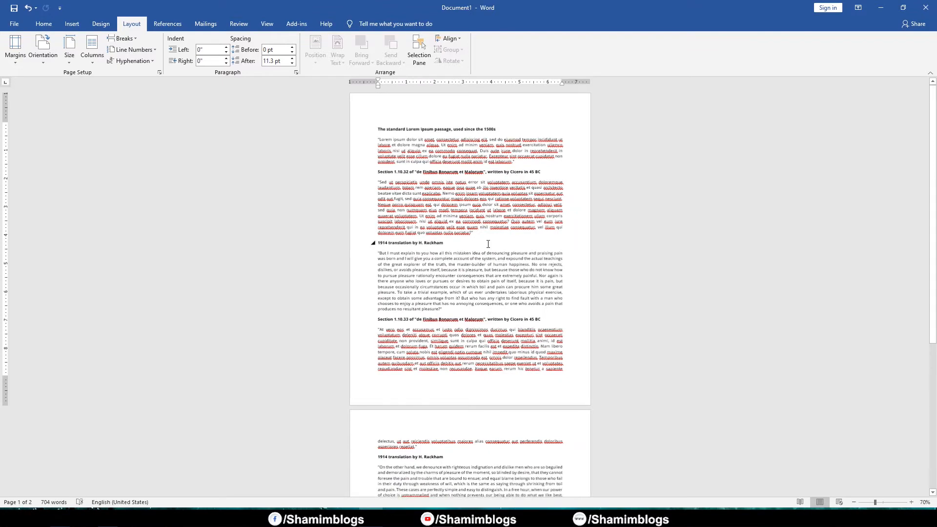
{"action": "scroll", "coordinate": [418, 276], "scroll_direction": "up", "scroll_amount": 4, "text": "ctrl"}
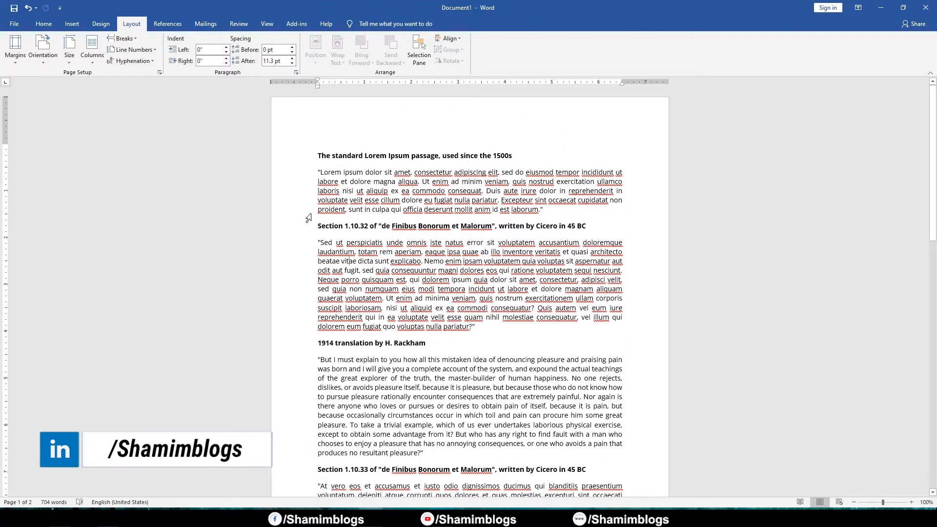
{"action": "scroll", "coordinate": [271, 221], "scroll_direction": "up", "scroll_amount": 2, "text": "ctrl"}
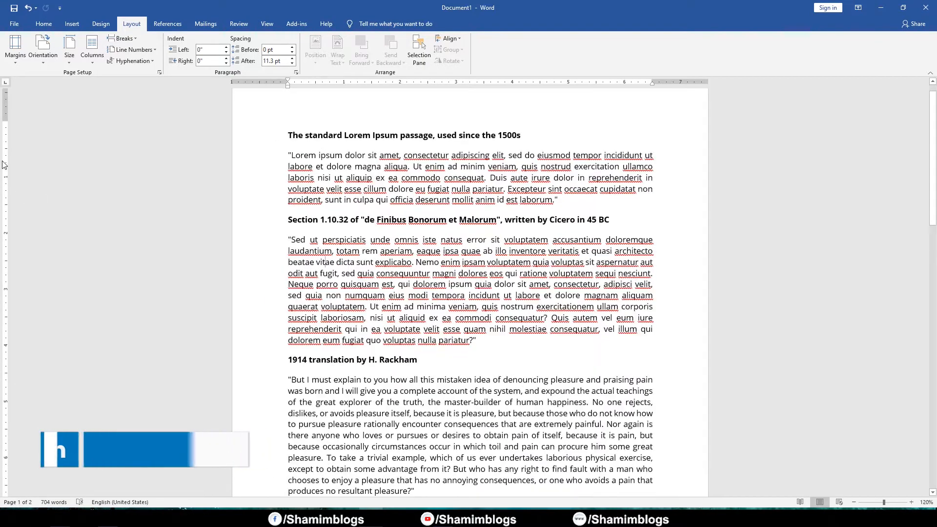
{"action": "scroll", "coordinate": [403, 140], "scroll_direction": "up", "scroll_amount": 1}
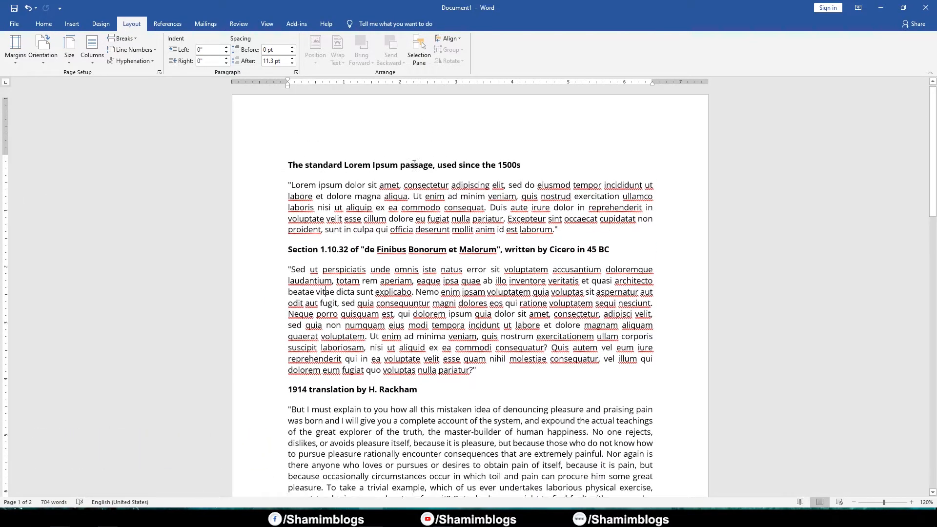
Step: Hide the rulers and show them again
{"action": "left_click", "coordinate": [267, 24]}
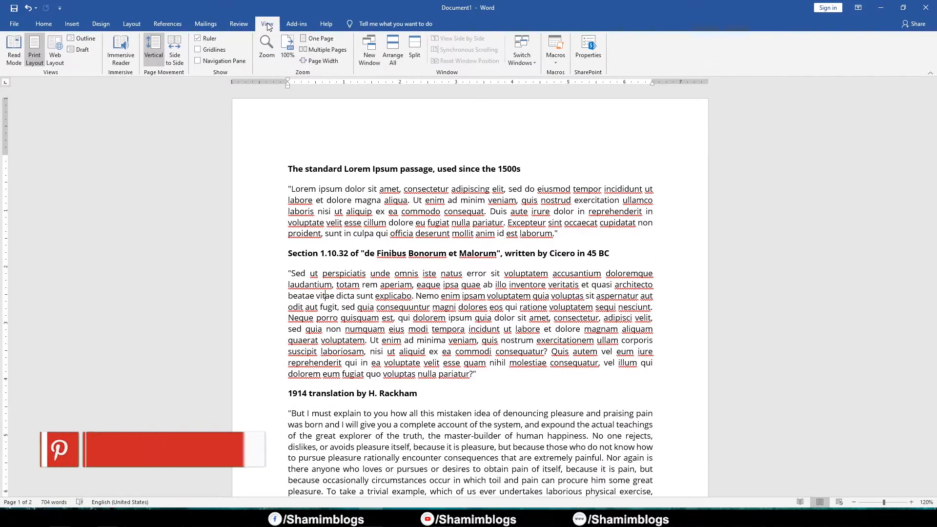
{"action": "left_click", "coordinate": [197, 39]}
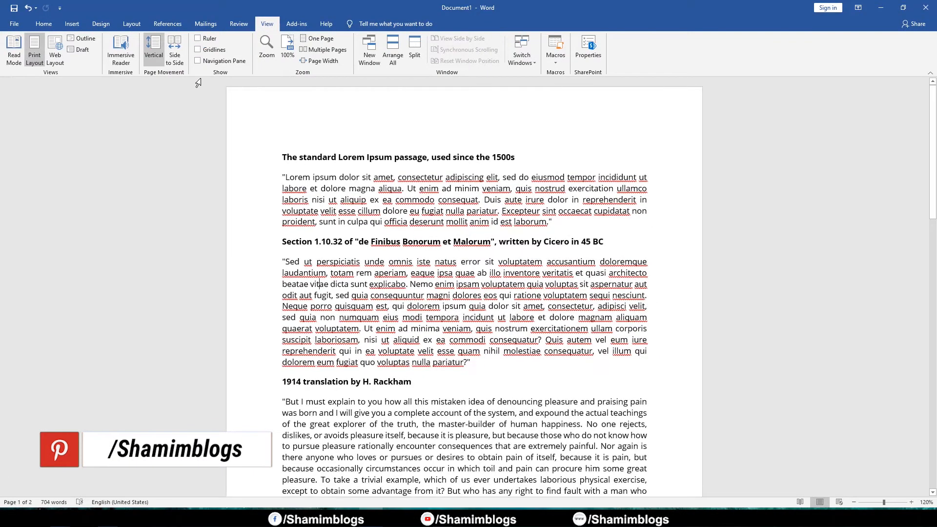
{"action": "left_click", "coordinate": [198, 39]}
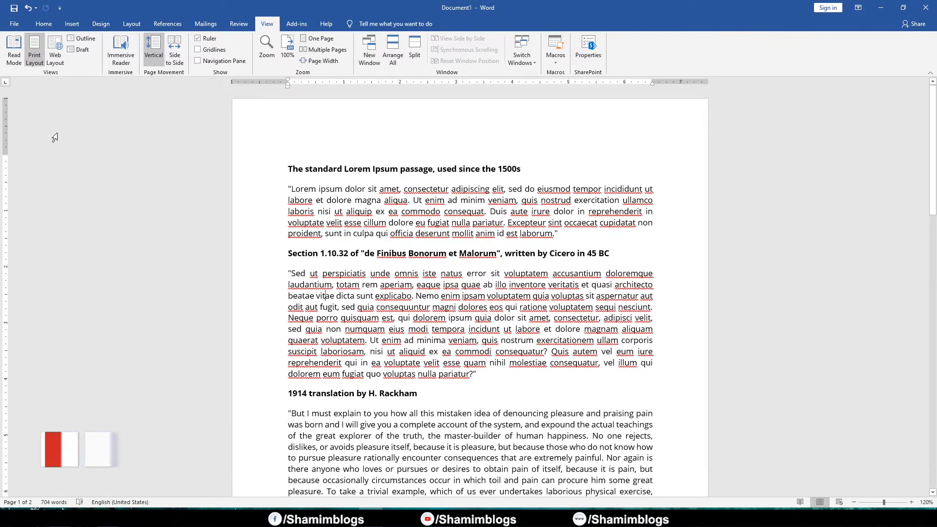
Step: Apply the Normal margin preset, with 1" top and bottom and 1.25" left and right, to the document
{"action": "left_click", "coordinate": [132, 26]}
{"action": "left_click", "coordinate": [15, 49]}
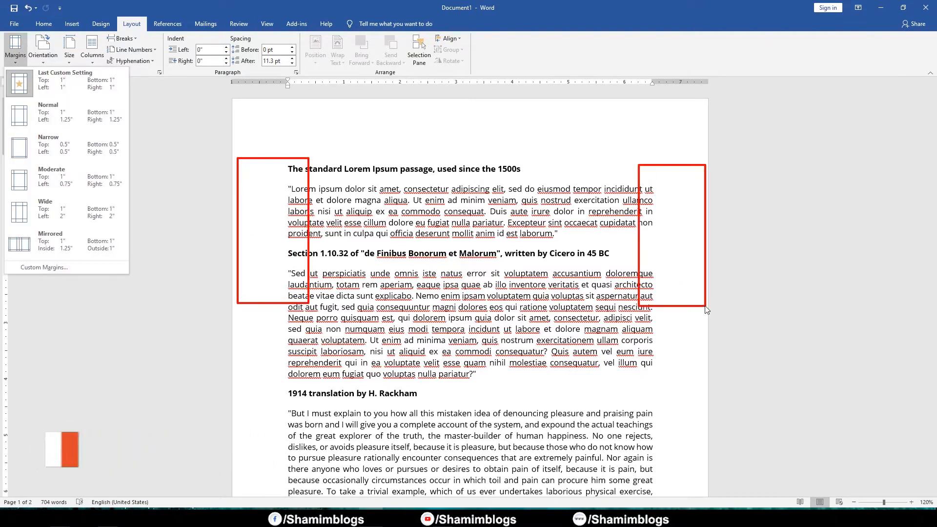
{"action": "left_click", "coordinate": [604, 280]}
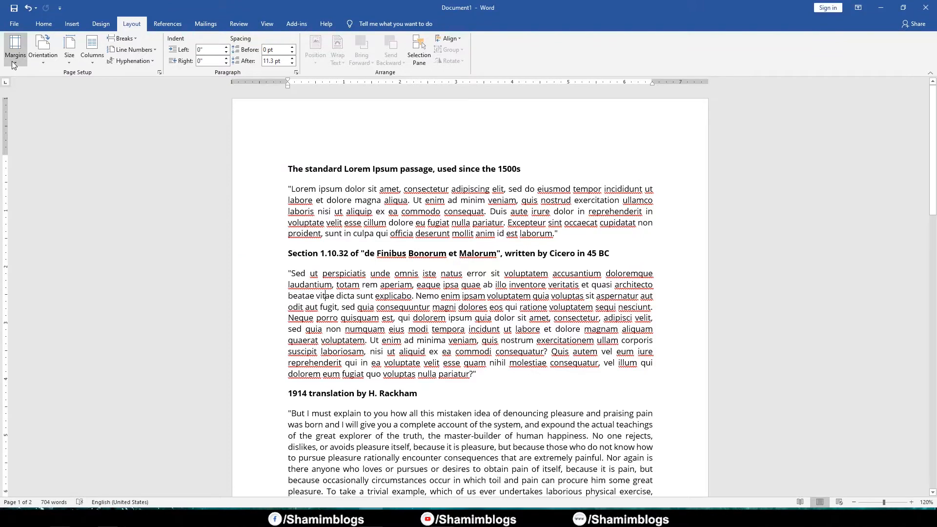
{"action": "left_click", "coordinate": [13, 58]}
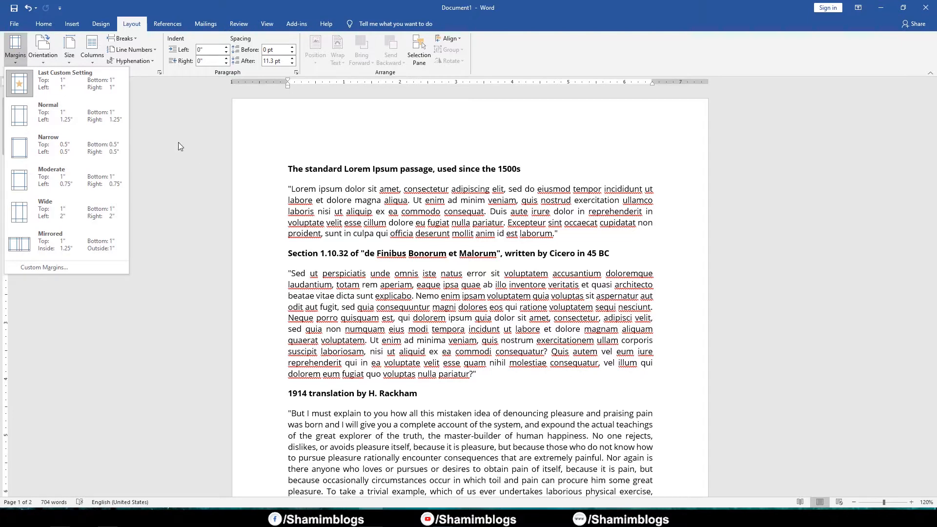
{"action": "left_click", "coordinate": [62, 122]}
{"action": "scroll", "coordinate": [384, 182], "scroll_direction": "down", "scroll_amount": 5}
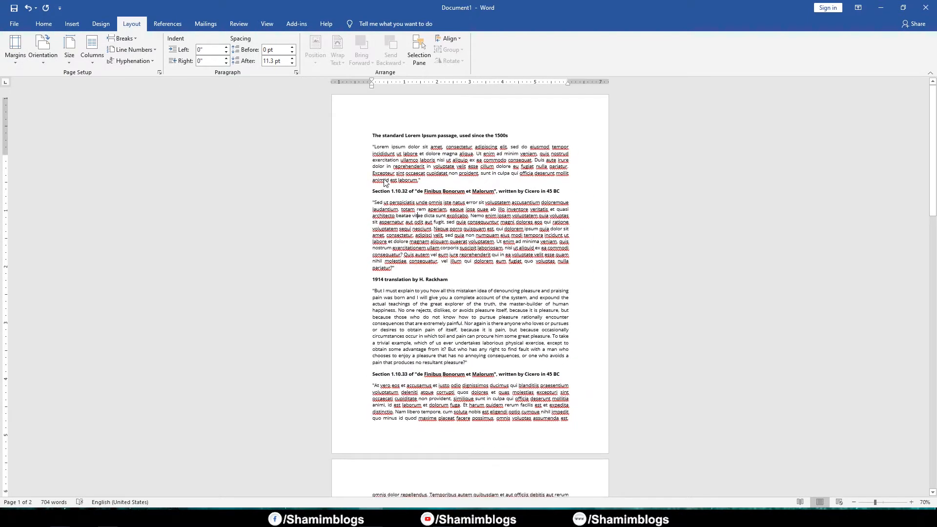
Step: Try the Narrow margin preset on the document, followed by the Wide preset with 2" left and right margins
{"action": "left_click", "coordinate": [15, 60]}
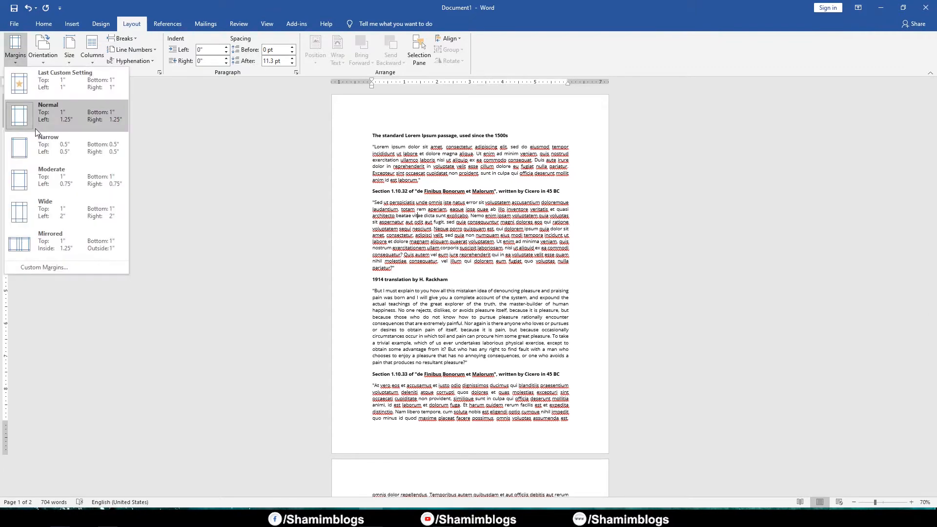
{"action": "left_click", "coordinate": [45, 148]}
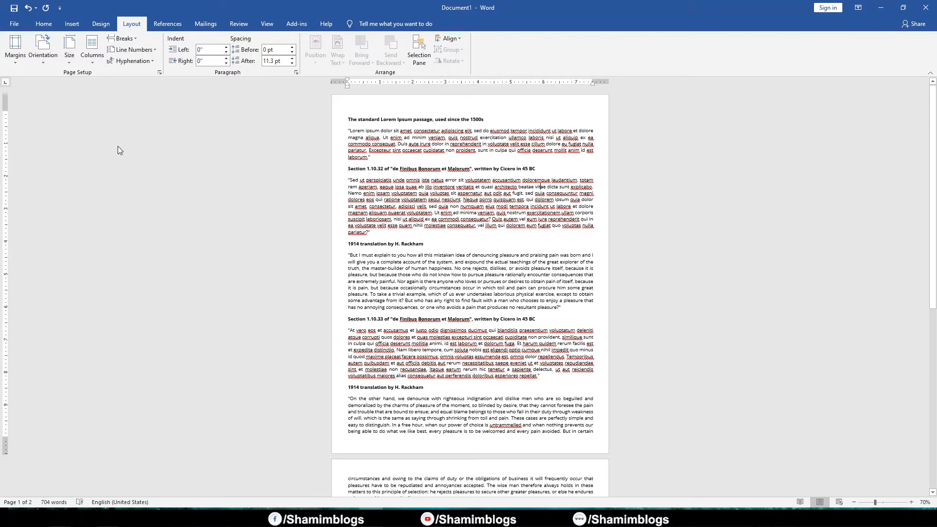
{"action": "left_click", "coordinate": [15, 49]}
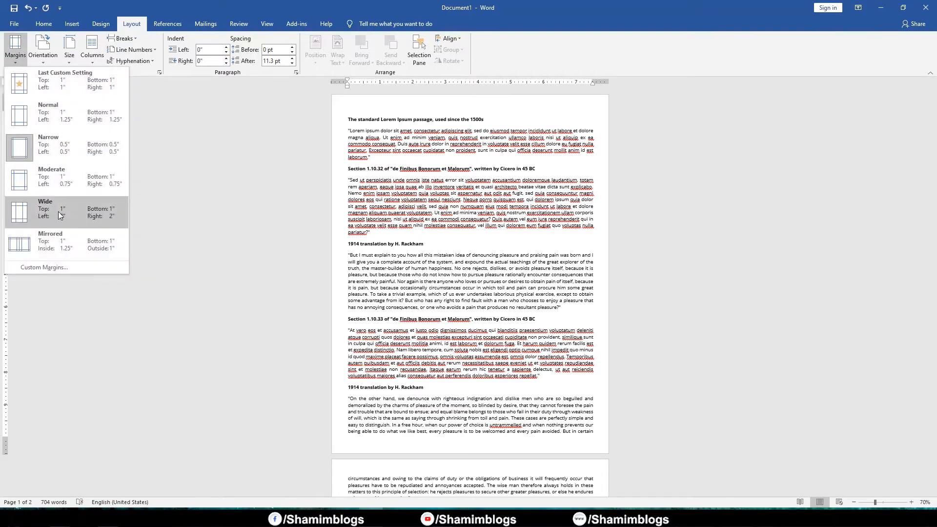
{"action": "left_click", "coordinate": [60, 215]}
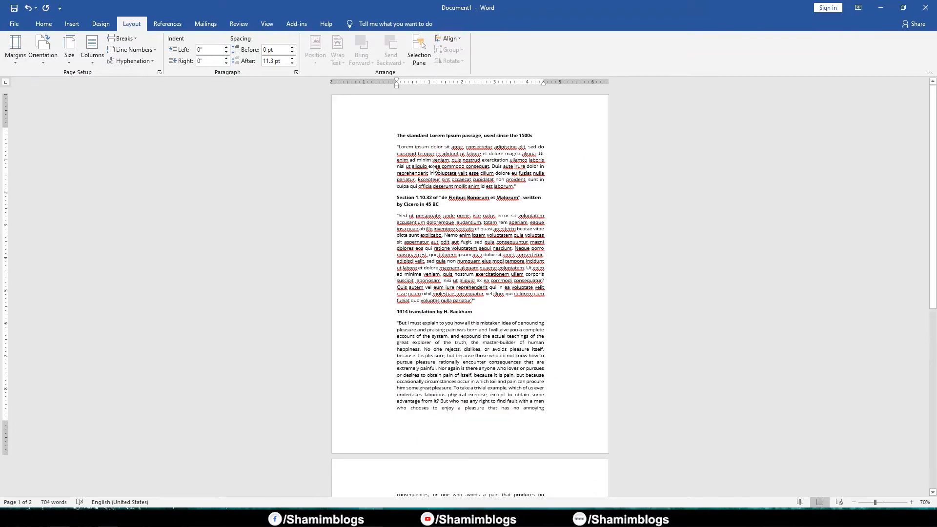
Step: Open the custom margin settings for the whole document and set the top margin to 0.5"
{"action": "left_click", "coordinate": [15, 49]}
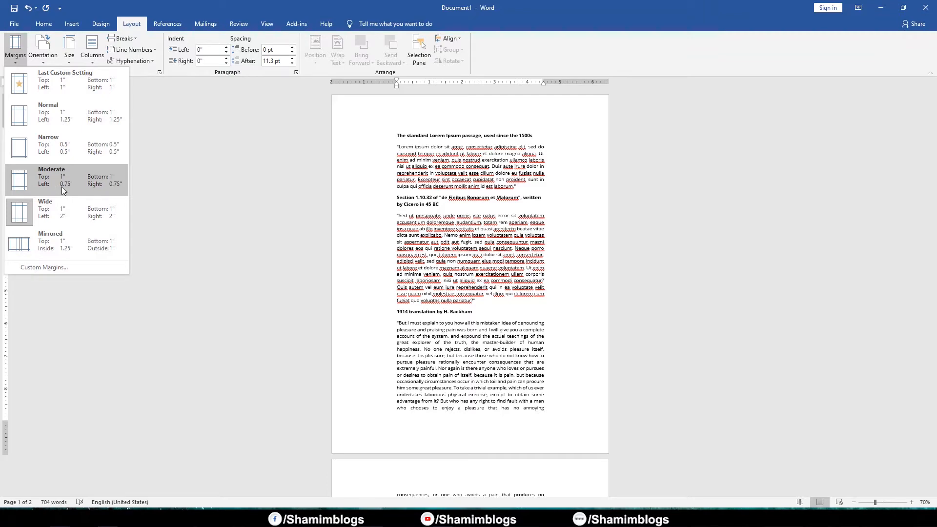
{"action": "left_click", "coordinate": [36, 267]}
{"action": "left_click_drag", "start_coordinate": [464, 125], "coordinate": [202, 124]}
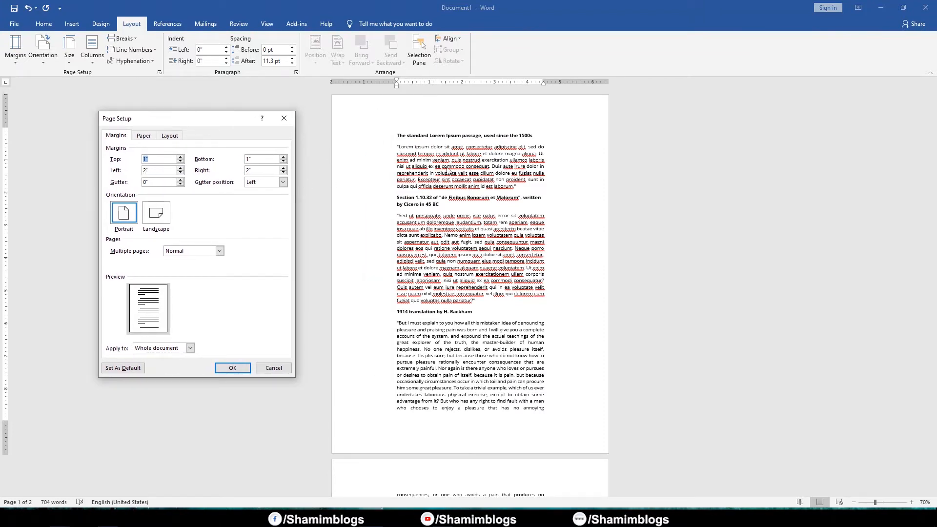
{"action": "left_click", "coordinate": [163, 160]}
{"action": "left_click", "coordinate": [181, 162]}
{"action": "left_click", "coordinate": [180, 162]}
{"action": "left_click", "coordinate": [180, 162]}
{"action": "left_click", "coordinate": [181, 162]}
{"action": "left_click", "coordinate": [180, 163]}
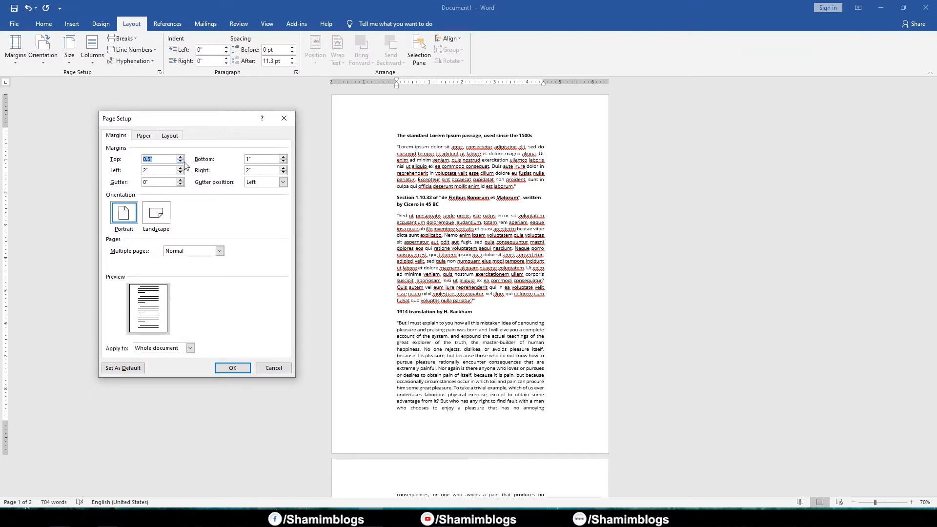
Step: Set the bottom, right and left margins to 0.5" as well and apply the custom margins to the whole document
{"action": "left_click", "coordinate": [283, 161]}
{"action": "left_click", "coordinate": [283, 172]}
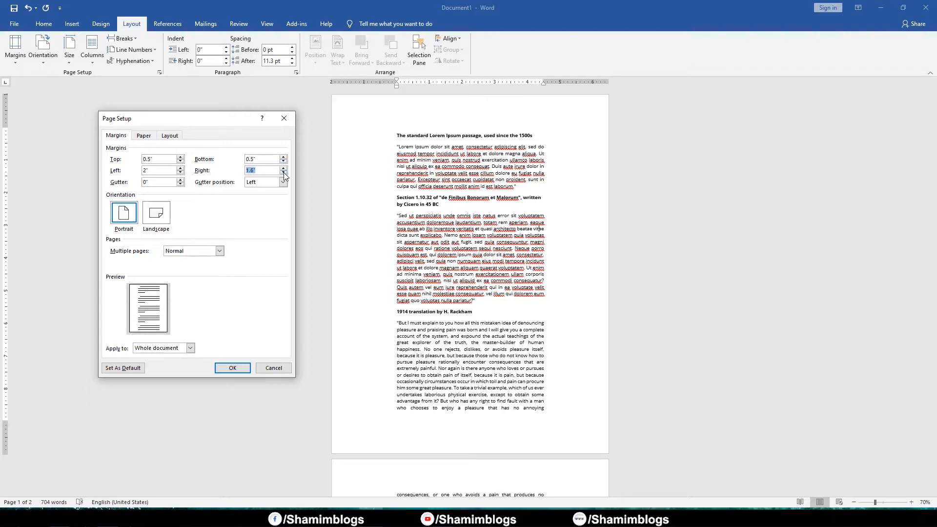
{"action": "left_click", "coordinate": [283, 173]}
{"action": "left_click", "coordinate": [283, 172]}
{"action": "left_click", "coordinate": [283, 172]}
{"action": "left_click", "coordinate": [283, 172]}
{"action": "left_click", "coordinate": [283, 172]}
{"action": "left_click", "coordinate": [282, 173]}
{"action": "left_click", "coordinate": [180, 173]}
{"action": "left_click", "coordinate": [232, 368]}
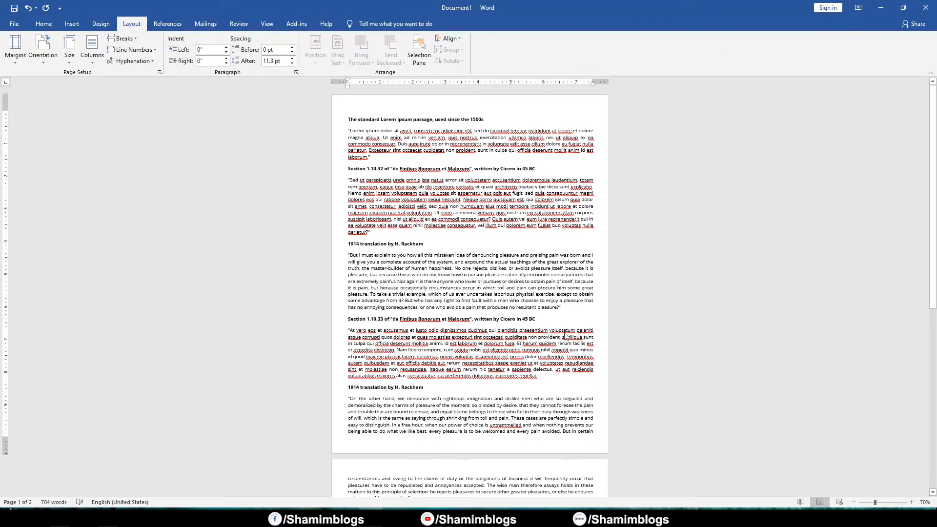
Step: Switch the document's page orientation to landscape and back to portrait
{"action": "left_click", "coordinate": [45, 61]}
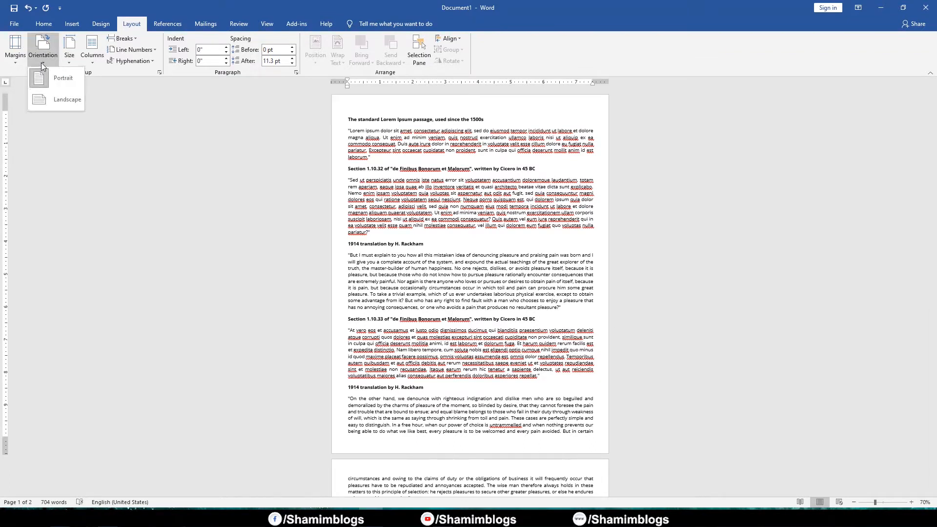
{"action": "left_click", "coordinate": [505, 215]}
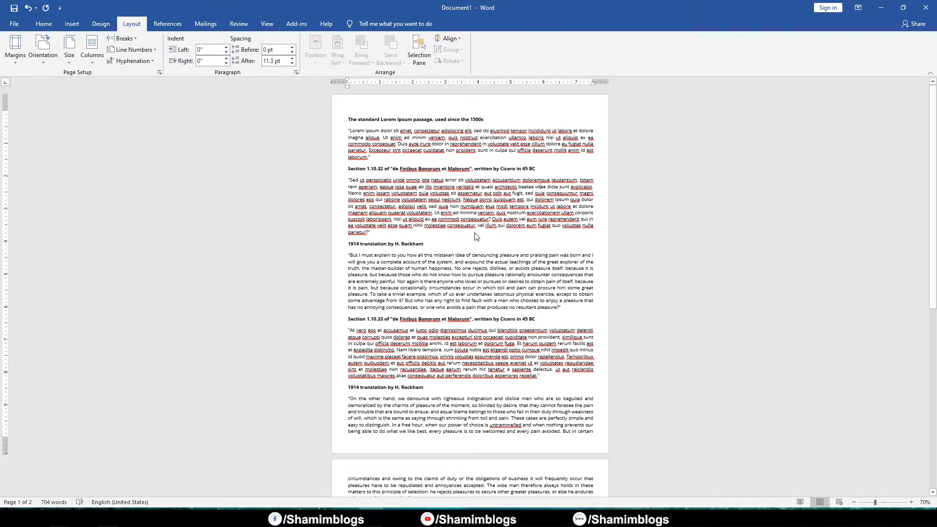
{"action": "left_click", "coordinate": [45, 61]}
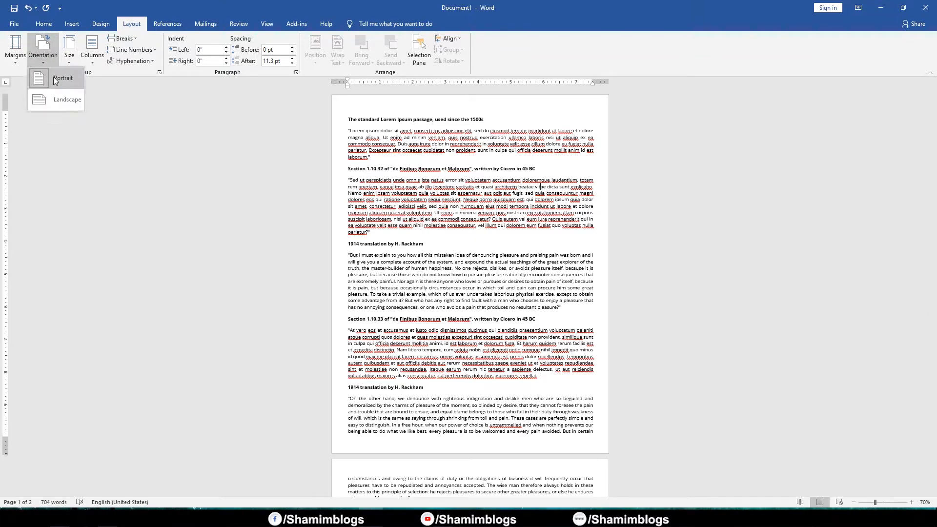
{"action": "left_click", "coordinate": [55, 102]}
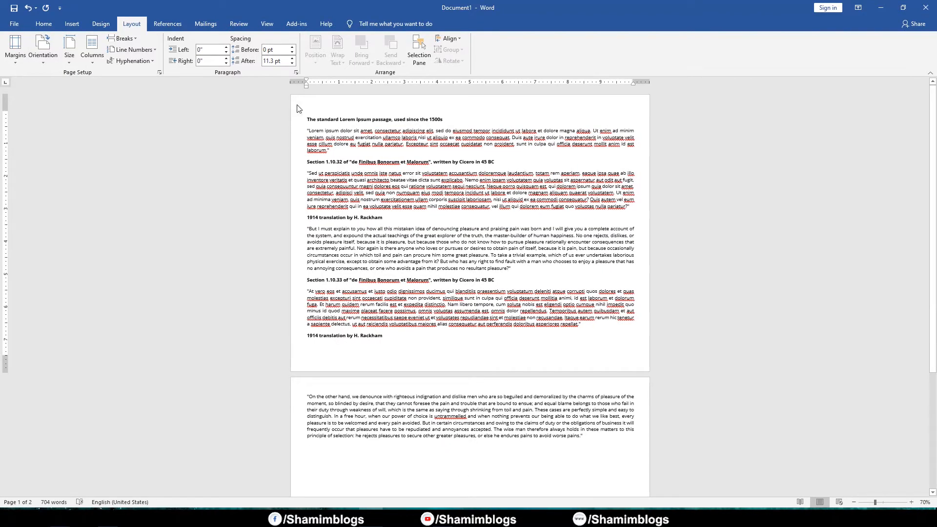
{"action": "left_click", "coordinate": [47, 62]}
{"action": "left_click", "coordinate": [49, 78]}
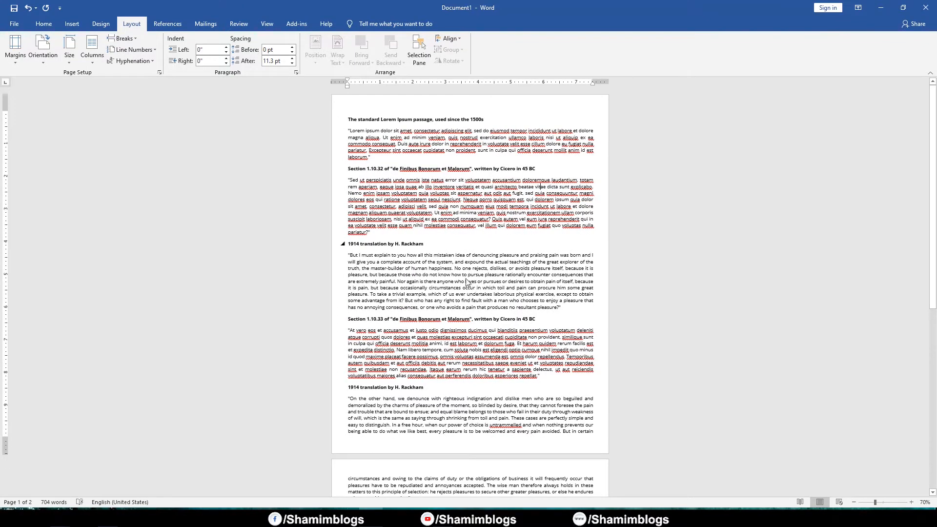
Step: Change the document's paper size to A4 (8.27" x 11.69")
{"action": "left_click", "coordinate": [70, 49]}
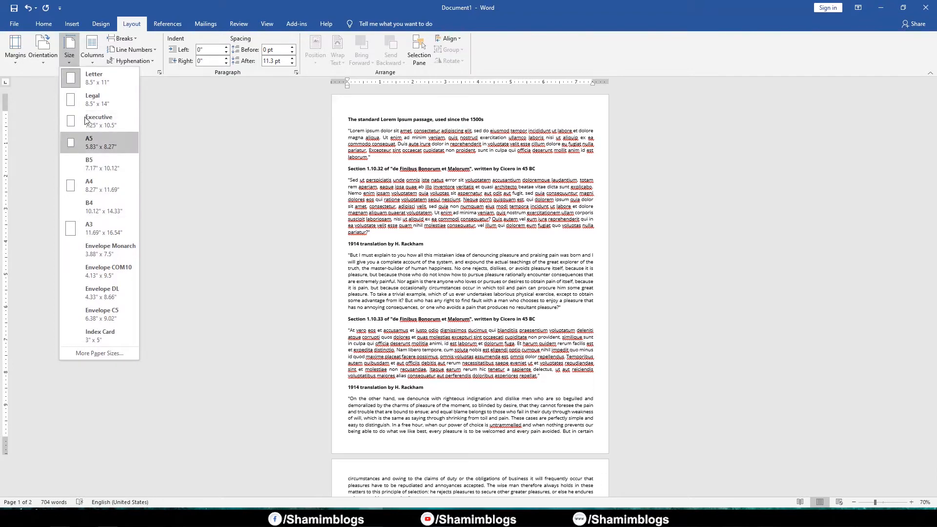
{"action": "scroll", "coordinate": [474, 228], "scroll_direction": "down", "scroll_amount": 2, "text": "ctrl"}
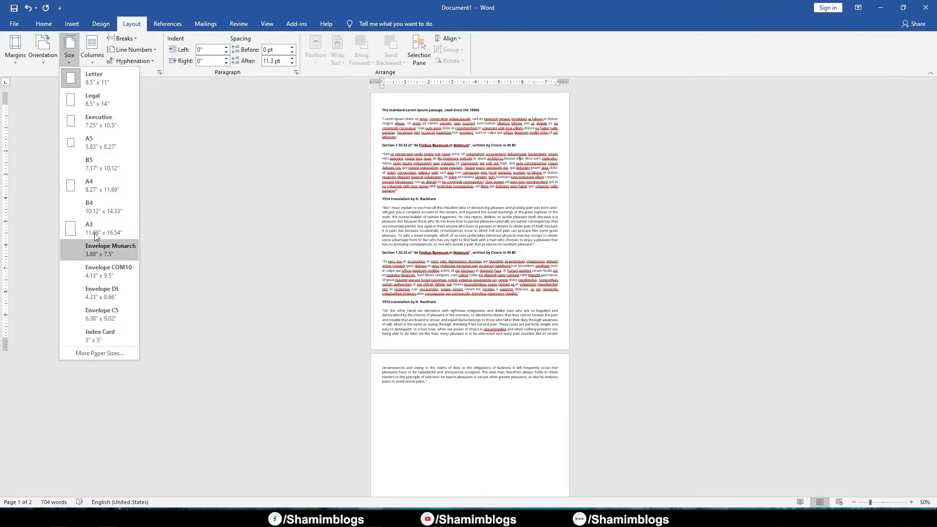
{"action": "left_click", "coordinate": [92, 184]}
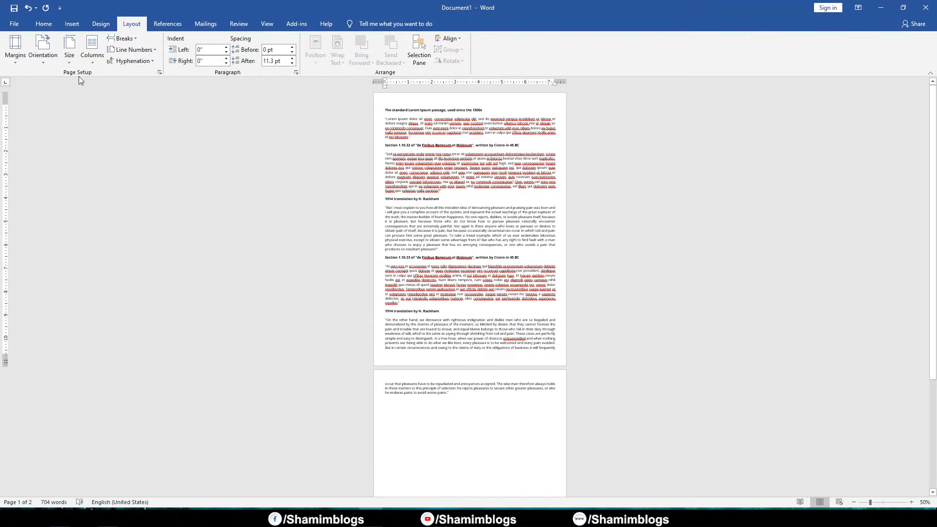
Step: Review the available paper sizes and keep A4 (8.27" x 11.69") selected
{"action": "left_click", "coordinate": [68, 58]}
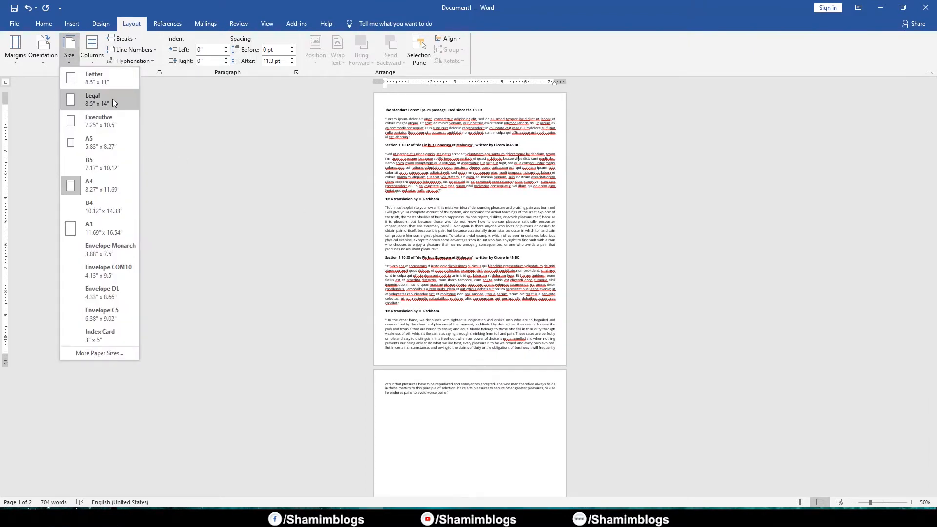
{"action": "left_click", "coordinate": [92, 184]}
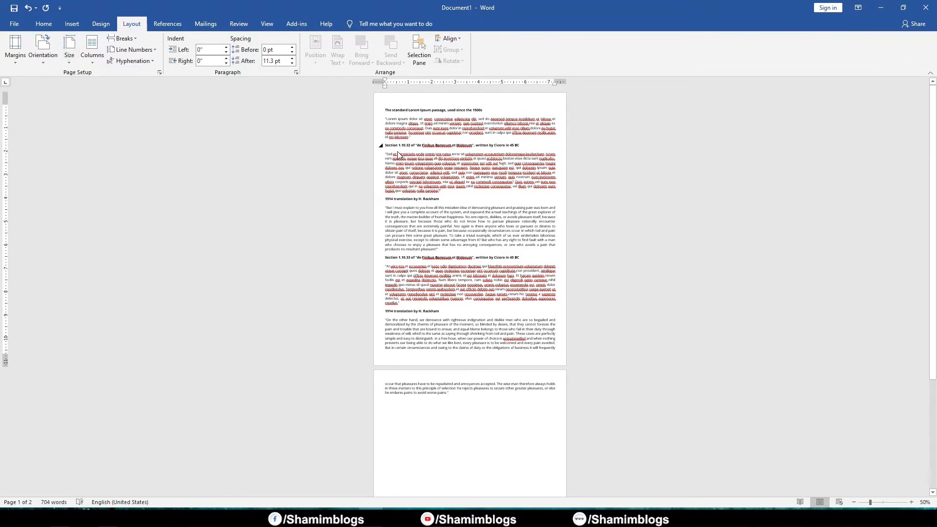
{"action": "mouse_move", "coordinate": [370, 90]}
{"action": "left_mouse_down"}
{"action": "mouse_move", "coordinate": [527, 328]}
{"action": "mouse_move", "coordinate": [569, 368]}
{"action": "left_mouse_up"}
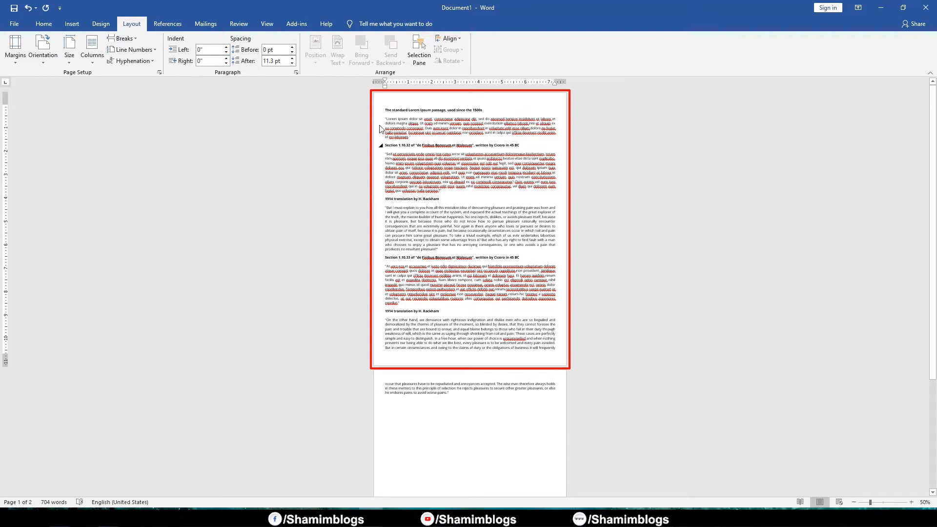
{"action": "mouse_move", "coordinate": [382, 103]}
{"action": "left_mouse_down"}
{"action": "mouse_move", "coordinate": [529, 335]}
{"action": "mouse_move", "coordinate": [559, 352]}
{"action": "left_mouse_up"}
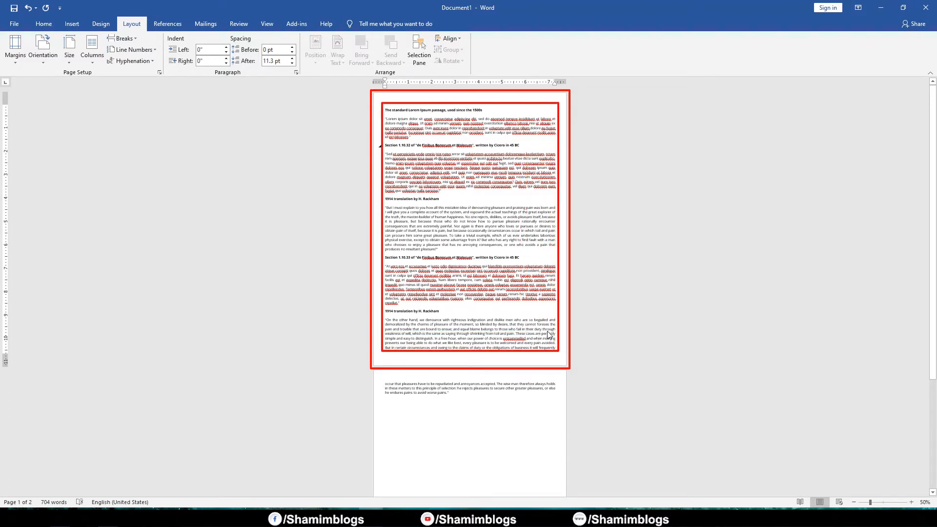
{"action": "left_click_drag", "start_coordinate": [360, 188], "coordinate": [394, 212]}
{"action": "left_click_drag", "start_coordinate": [432, 87], "coordinate": [447, 108]}
{"action": "left_click_drag", "start_coordinate": [552, 148], "coordinate": [582, 164]}
{"action": "key", "text": "Escape"}
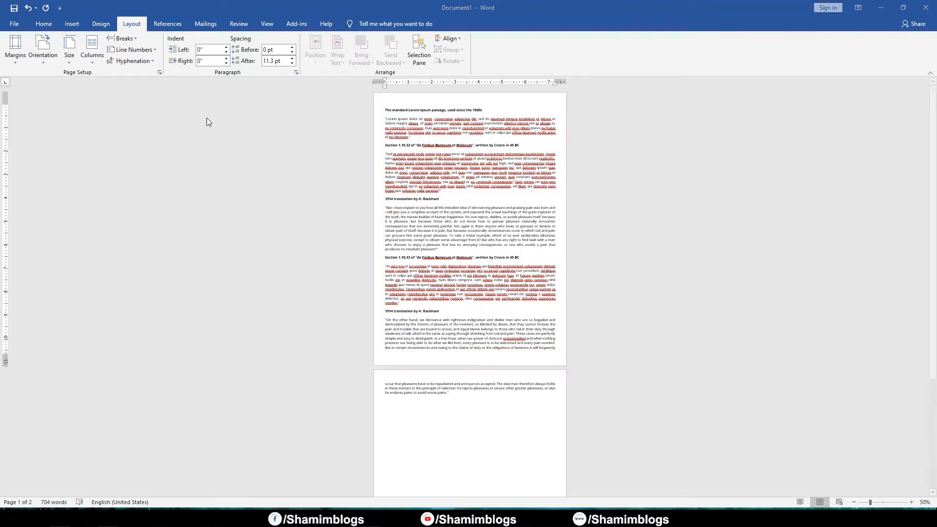
{"action": "left_click", "coordinate": [68, 63]}
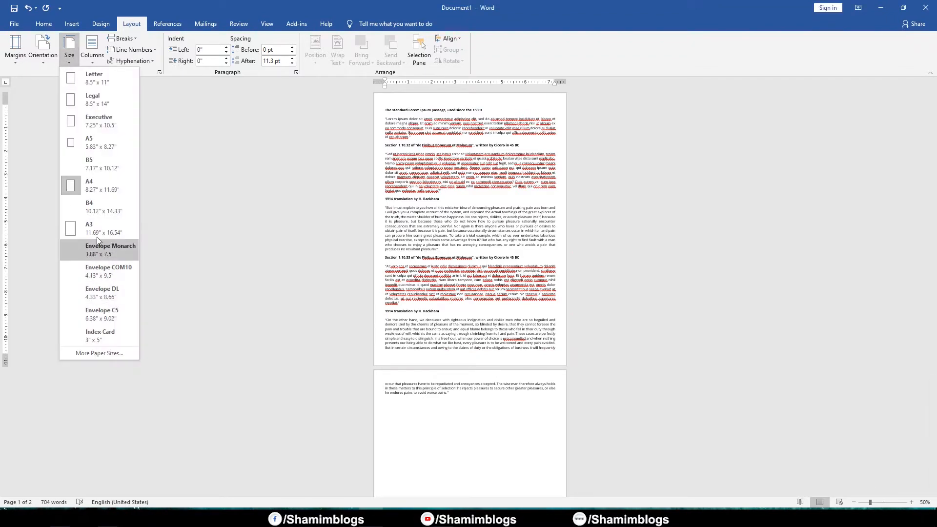
{"action": "left_click", "coordinate": [465, 200]}
Step: Arrange the document text in two columns
{"action": "scroll", "coordinate": [465, 199], "scroll_direction": "up", "scroll_amount": 5, "text": "ctrl"}
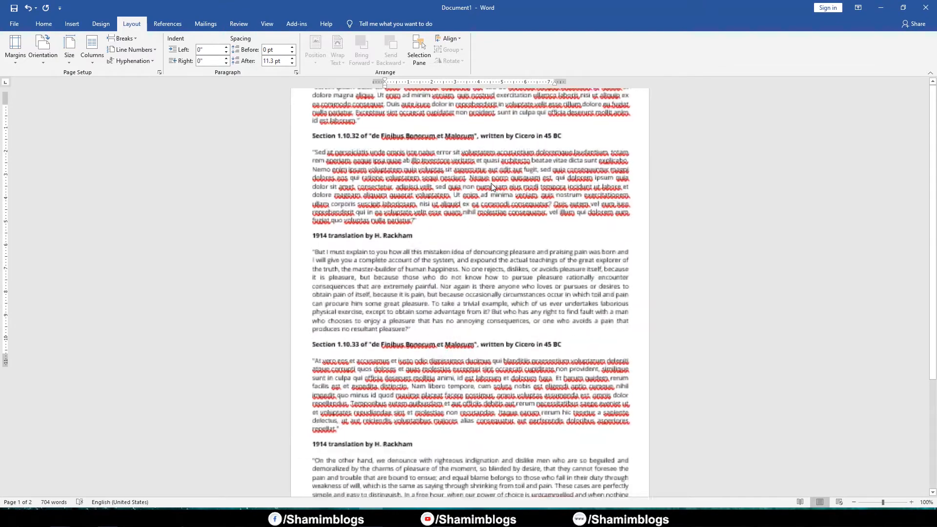
{"action": "left_click", "coordinate": [91, 63]}
{"action": "scroll", "coordinate": [436, 199], "scroll_direction": "down", "scroll_amount": 4, "text": "ctrl"}
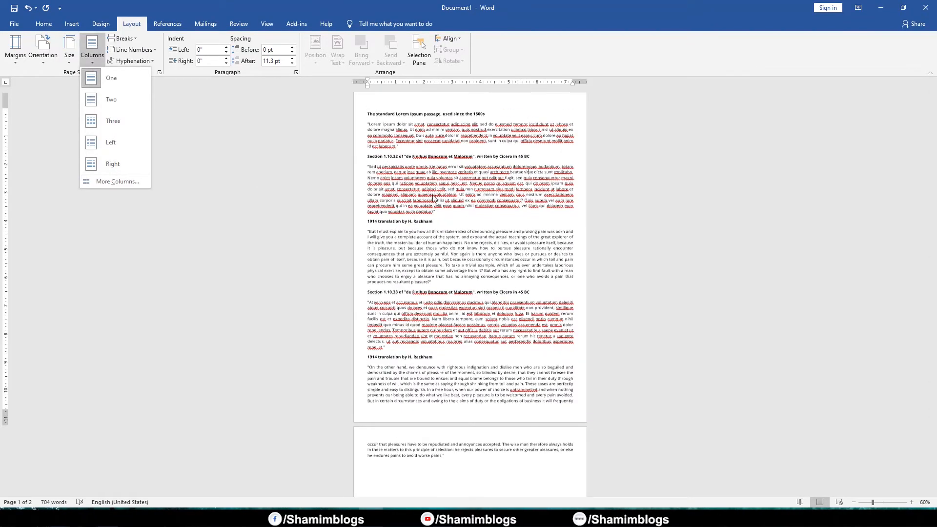
{"action": "left_click", "coordinate": [112, 99]}
{"action": "left_click", "coordinate": [523, 226]}
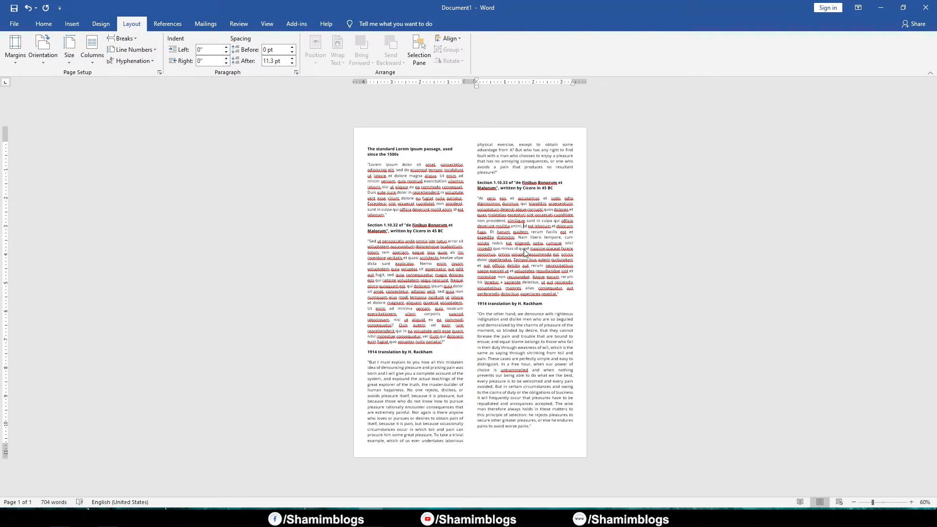
Step: Change the document text to a three-column layout
{"action": "left_click", "coordinate": [93, 46]}
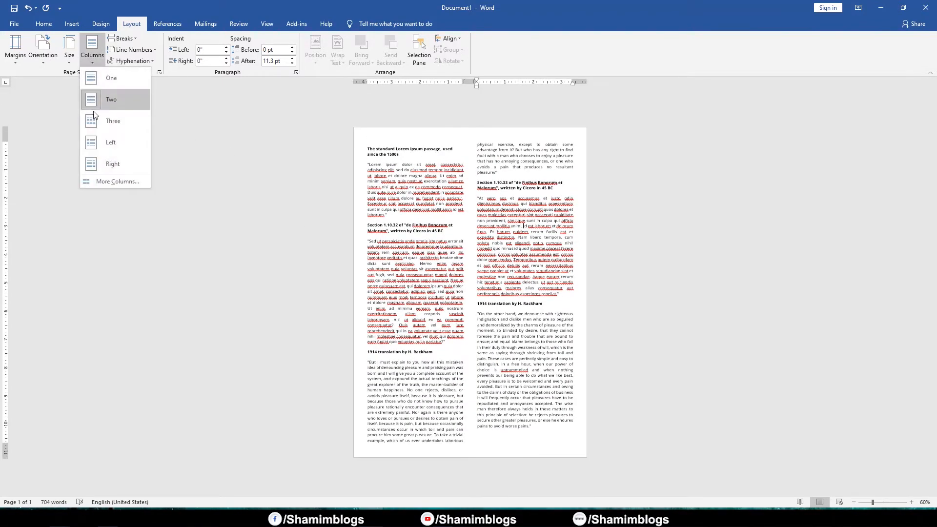
{"action": "left_click", "coordinate": [101, 121]}
{"action": "scroll", "coordinate": [346, 219], "scroll_direction": "down", "scroll_amount": 1}
{"action": "left_click", "coordinate": [390, 154]}
{"action": "scroll", "coordinate": [414, 259], "scroll_direction": "up", "scroll_amount": 1}
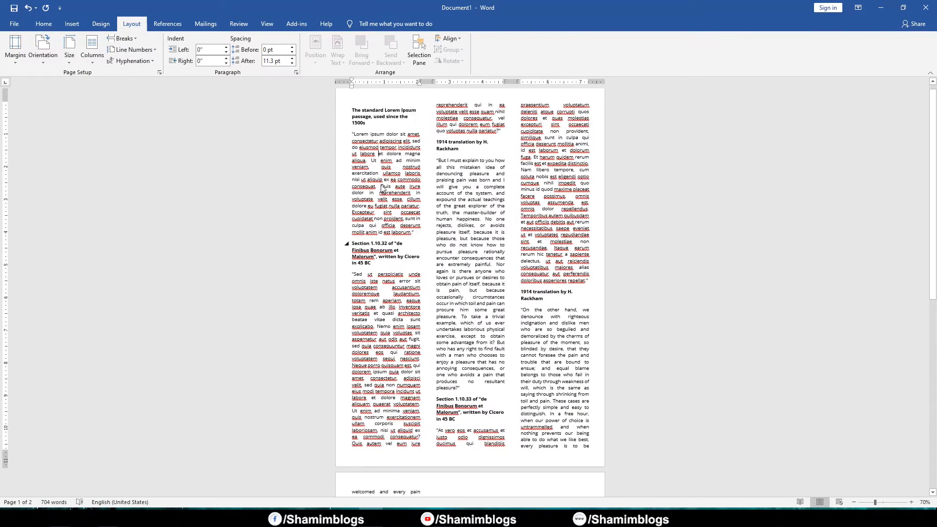
Step: Insert the filler text "ssdsdsadsadsadasdas" within the last word of the first column to test how text flows onward
{"action": "left_click_drag", "start_coordinate": [405, 449], "coordinate": [416, 448]}
{"action": "left_click", "coordinate": [410, 444]}
{"action": "left_click", "coordinate": [417, 445]}
{"action": "type", "text": "ssdsdsadsadsadas"}
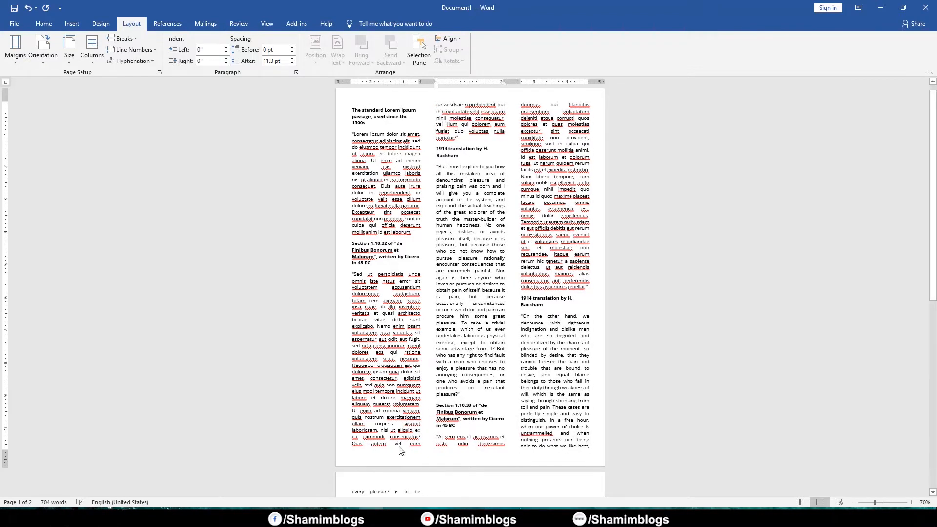
{"action": "type", "text": "das"}
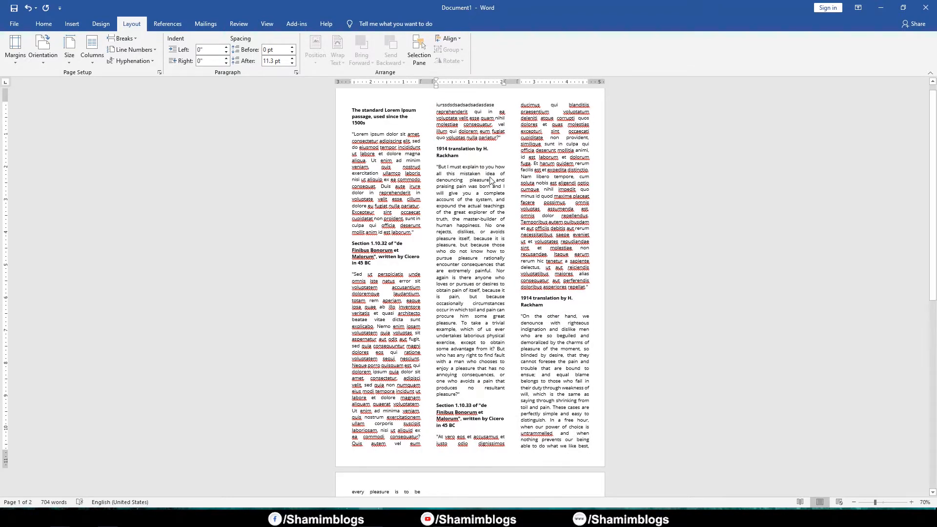
Step: Insert random filler letters inside "dignissimos" at the end of the second column and select part of the overflowing text
{"action": "left_click_drag", "start_coordinate": [445, 113], "coordinate": [480, 106]}
{"action": "left_click_drag", "start_coordinate": [491, 446], "coordinate": [504, 446]}
{"action": "type", "text": "fdsfdsfdsfdsfdsfds"}
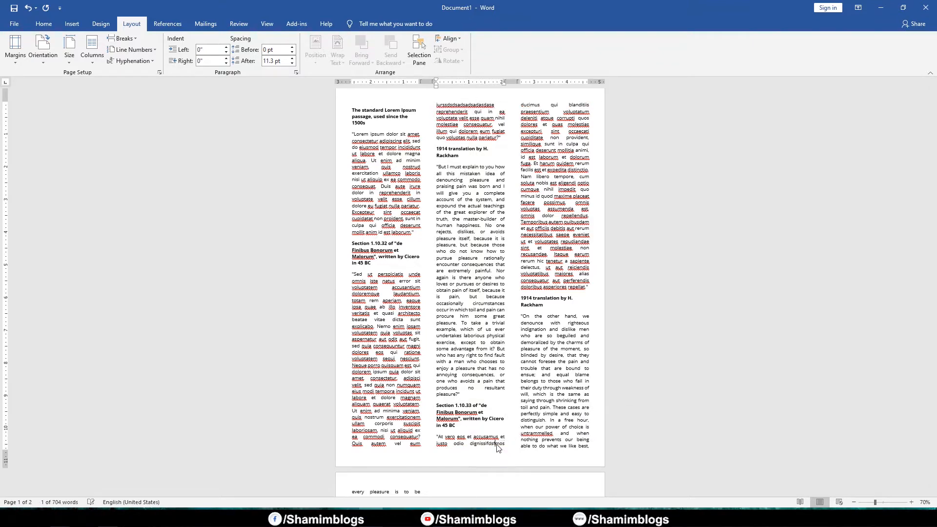
{"action": "type", "text": "f"}
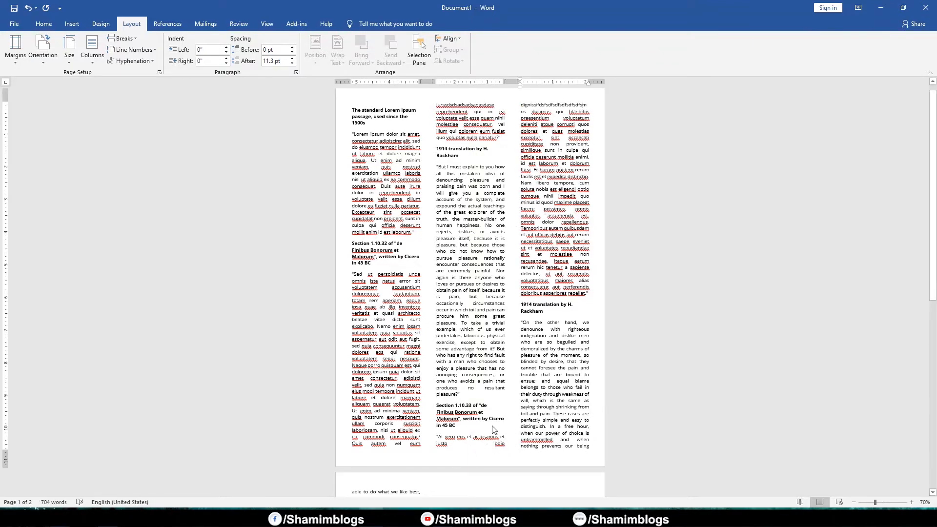
{"action": "double_click", "coordinate": [551, 105]}
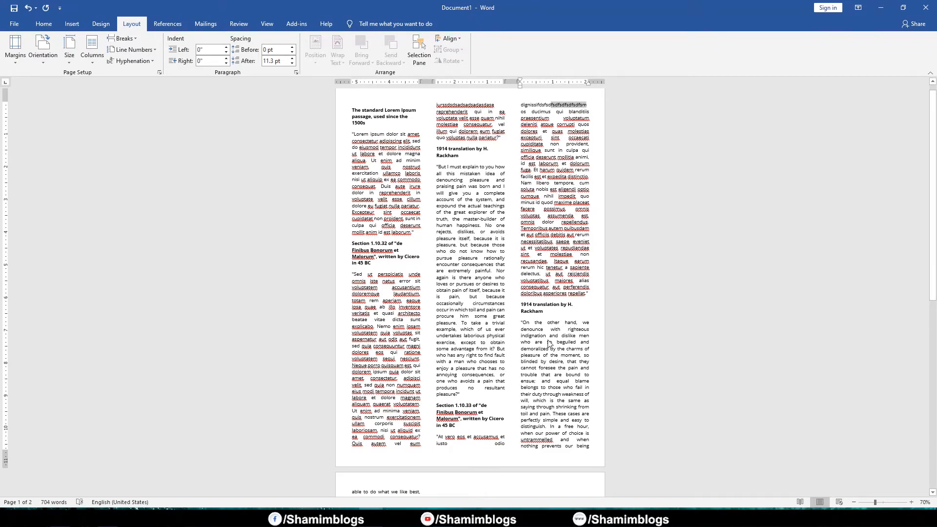
Step: Insert random filler letters inside "being" and "prevents" at the end of the third column and check the overflow on page 2
{"action": "scroll", "coordinate": [588, 380], "scroll_direction": "down", "scroll_amount": 3}
{"action": "left_click", "coordinate": [585, 350]}
{"action": "type", "text": "fsdfsdfsdfsdfsdfsdf"}
{"action": "left_click", "coordinate": [568, 350]}
{"action": "type", "text": "sdfsdfsdfsdfsdfsdfs"}
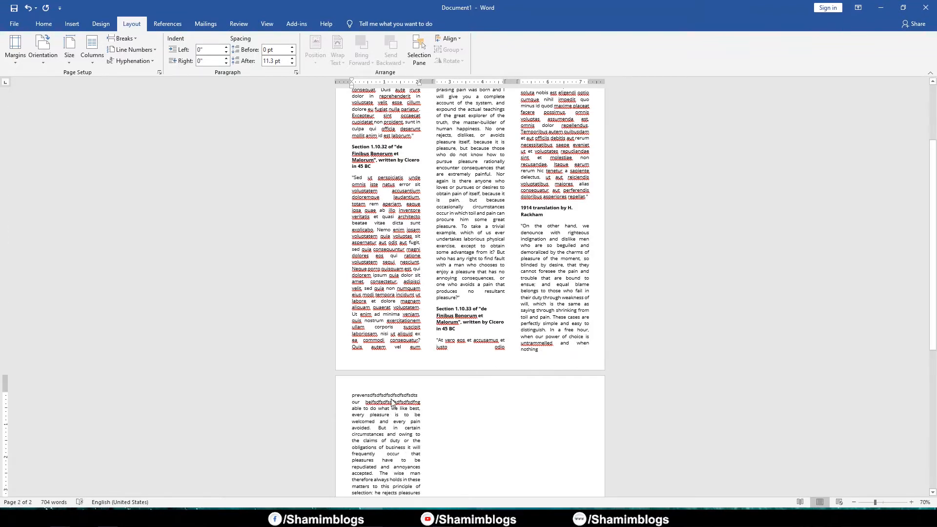
{"action": "scroll", "coordinate": [371, 295], "scroll_direction": "down", "scroll_amount": 3}
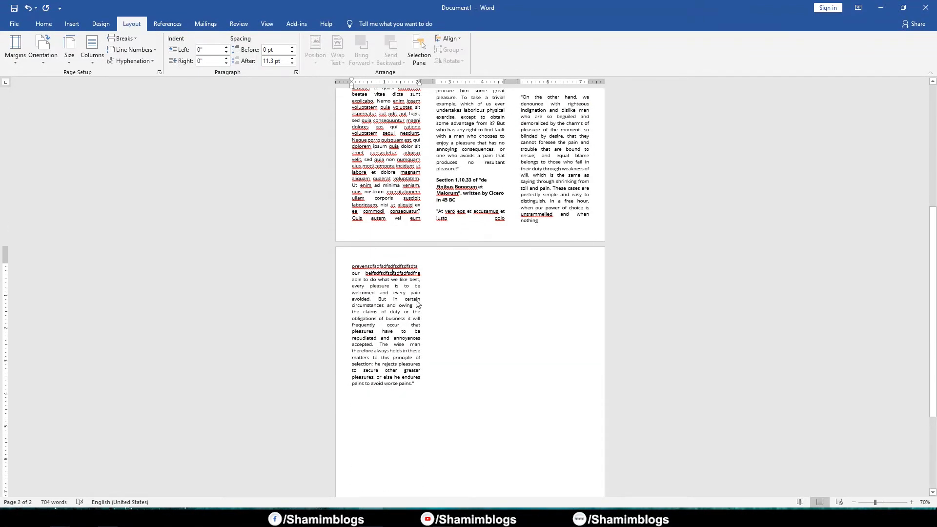
{"action": "scroll", "coordinate": [405, 350], "scroll_direction": "up", "scroll_amount": 5}
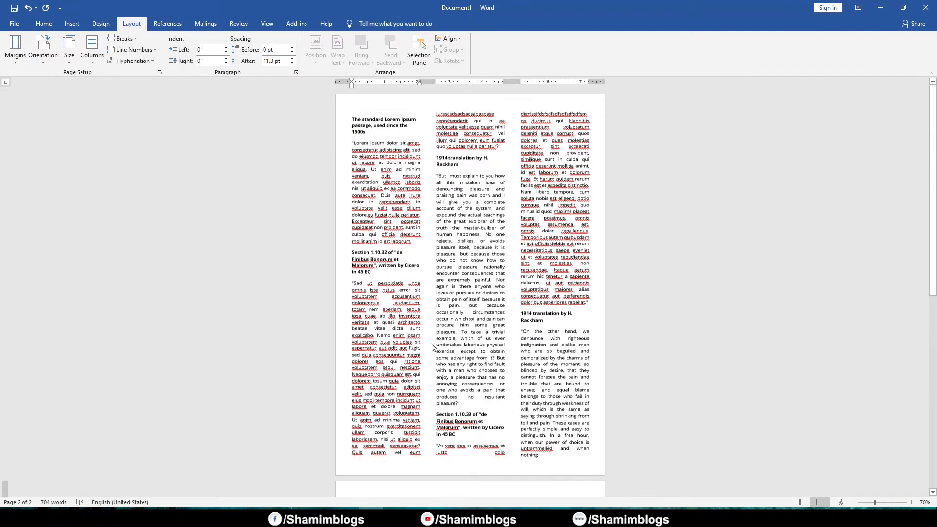
Step: Try the Left column preset on the document, followed by the Right preset
{"action": "left_click", "coordinate": [92, 48]}
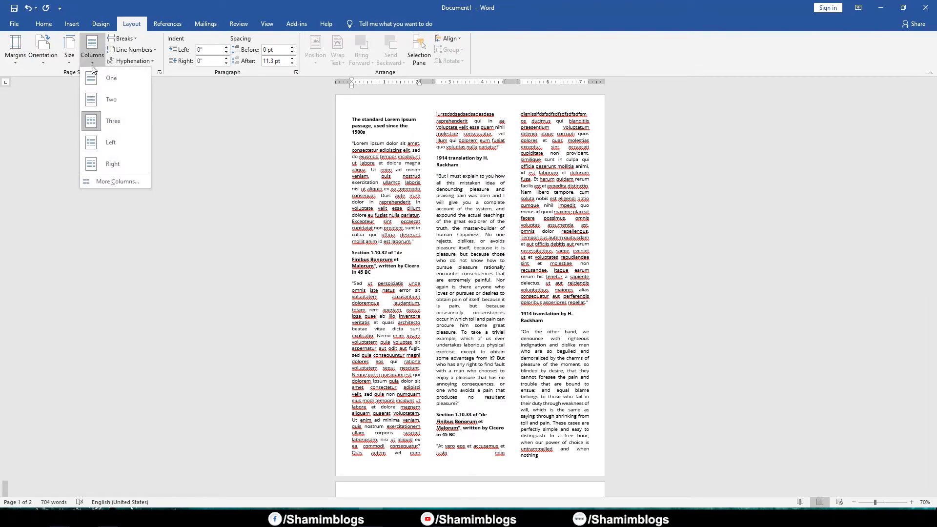
{"action": "left_click", "coordinate": [102, 144]}
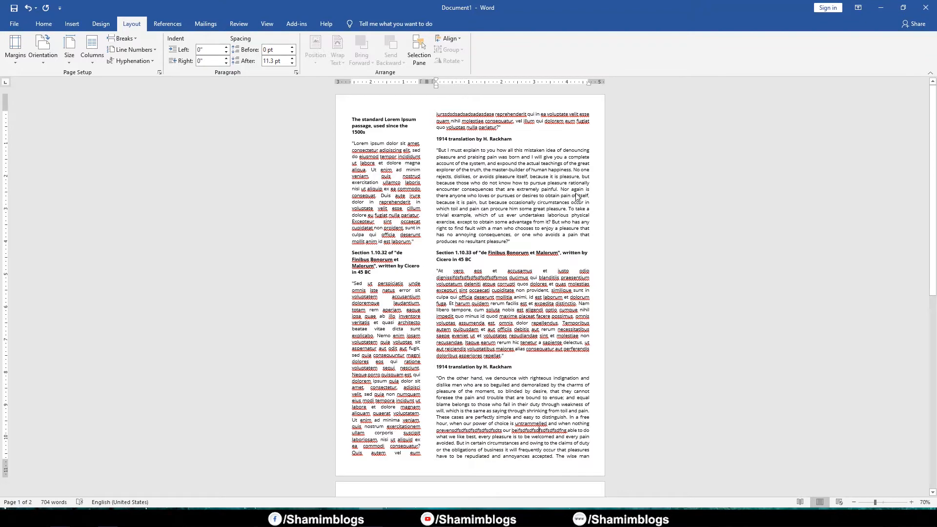
{"action": "left_click", "coordinate": [92, 49]}
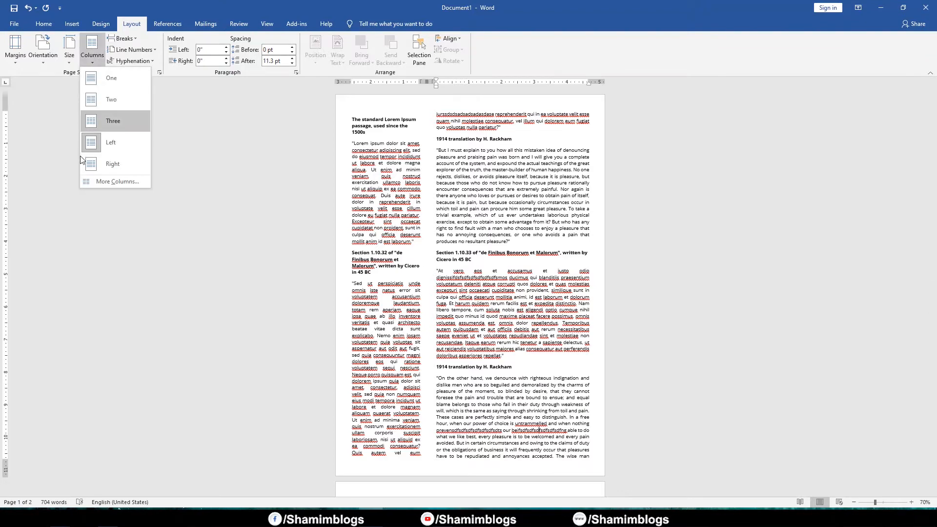
{"action": "left_click", "coordinate": [104, 166]}
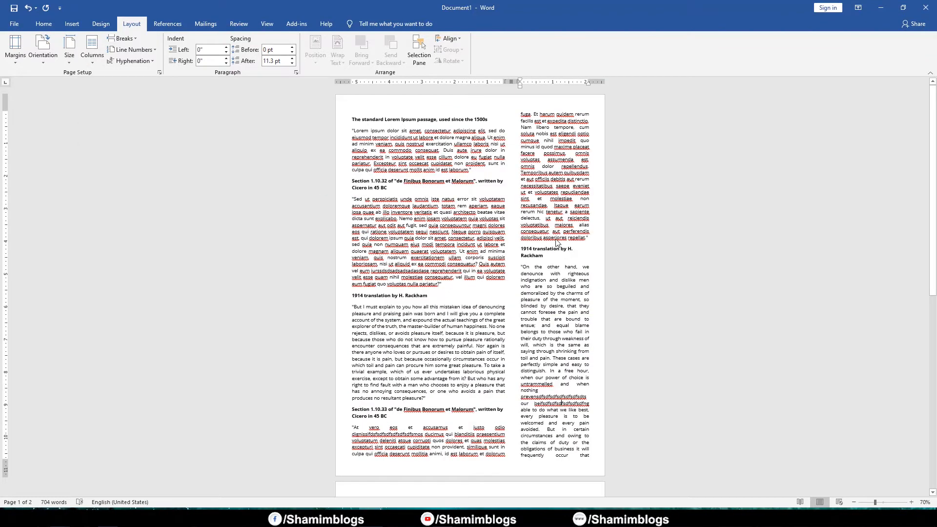
Step: Set a custom layout of 4 columns with a line between them for the whole document
{"action": "left_click", "coordinate": [92, 49]}
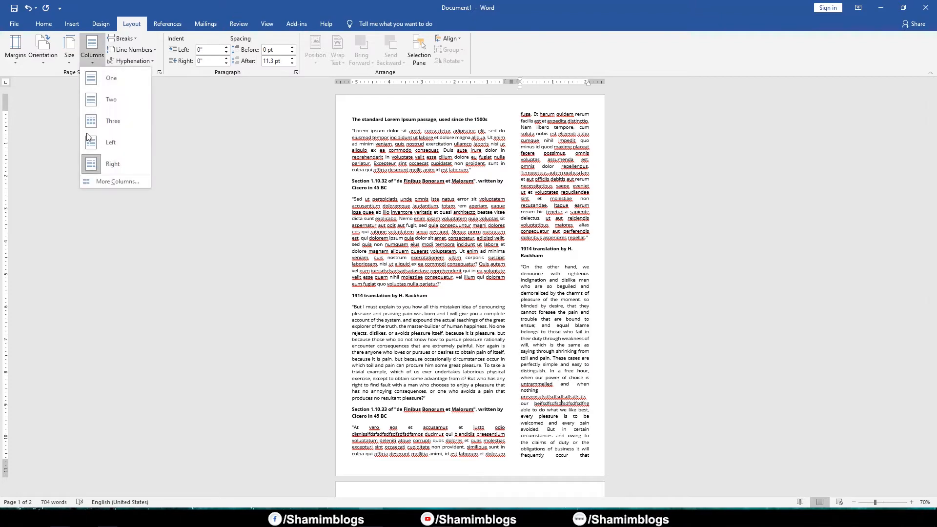
{"action": "left_click", "coordinate": [113, 181]}
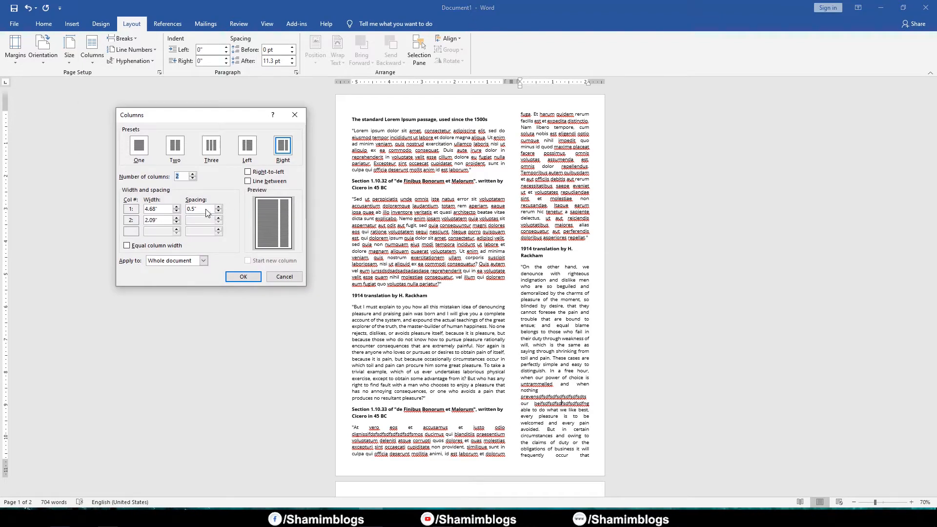
{"action": "left_click", "coordinate": [192, 174]}
{"action": "left_click", "coordinate": [192, 174]}
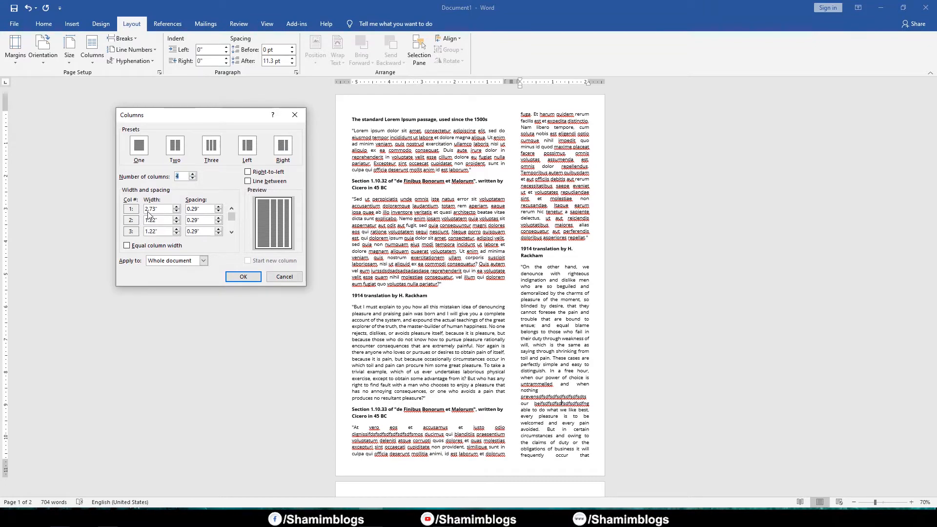
{"action": "left_click", "coordinate": [161, 220]}
{"action": "left_click", "coordinate": [248, 181]}
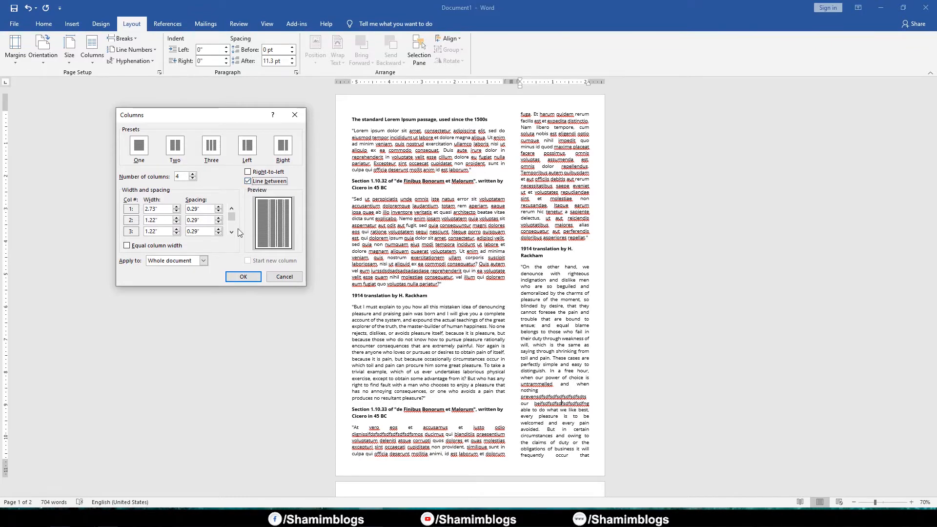
{"action": "left_click", "coordinate": [243, 277]}
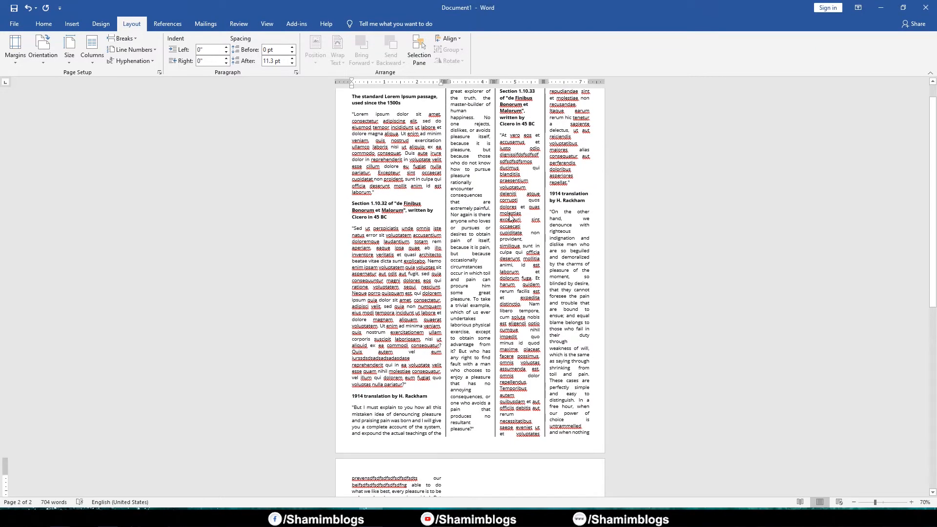
Step: Switch the document to one column, followed by two equal columns
{"action": "left_click", "coordinate": [93, 51]}
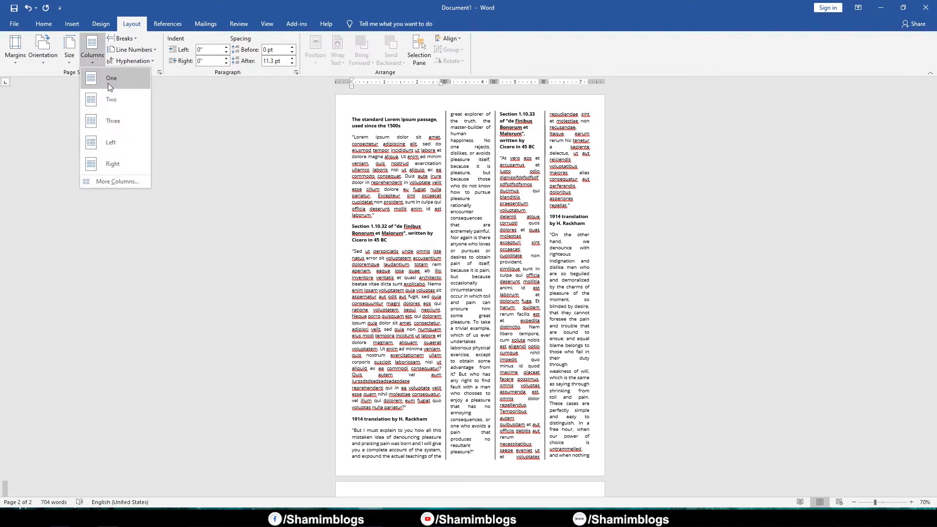
{"action": "left_click", "coordinate": [108, 83]}
{"action": "left_click", "coordinate": [92, 54]}
{"action": "left_click", "coordinate": [104, 106]}
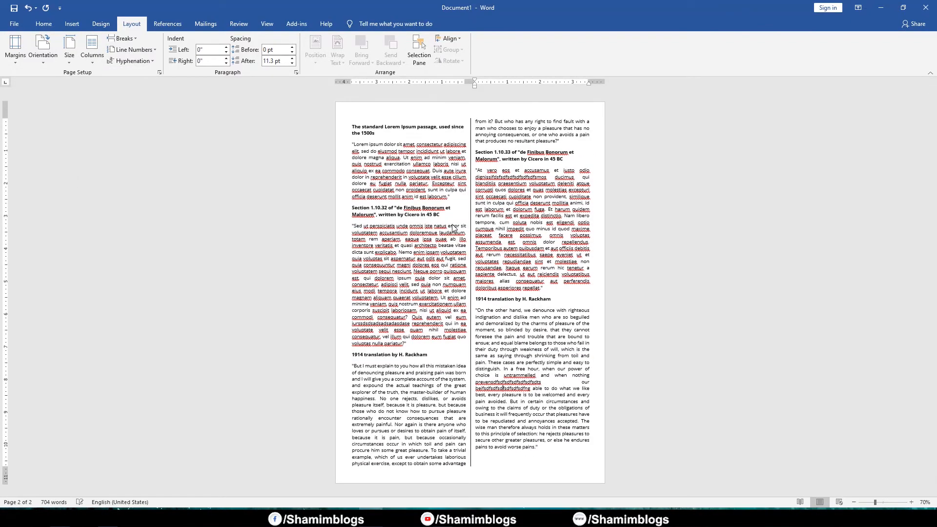
Step: Remove the line between the two columns and set the document back to one column
{"action": "left_click", "coordinate": [92, 51]}
{"action": "left_click", "coordinate": [106, 180]}
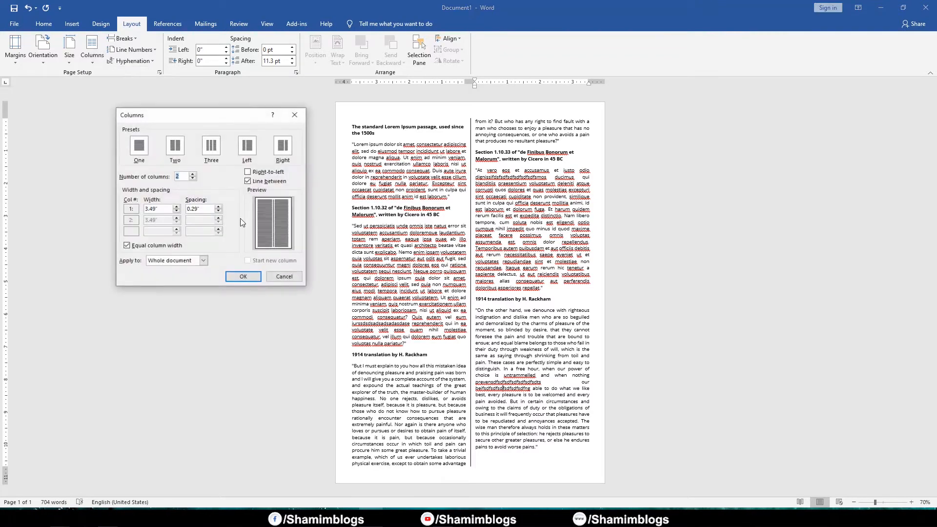
{"action": "left_click", "coordinate": [248, 181]}
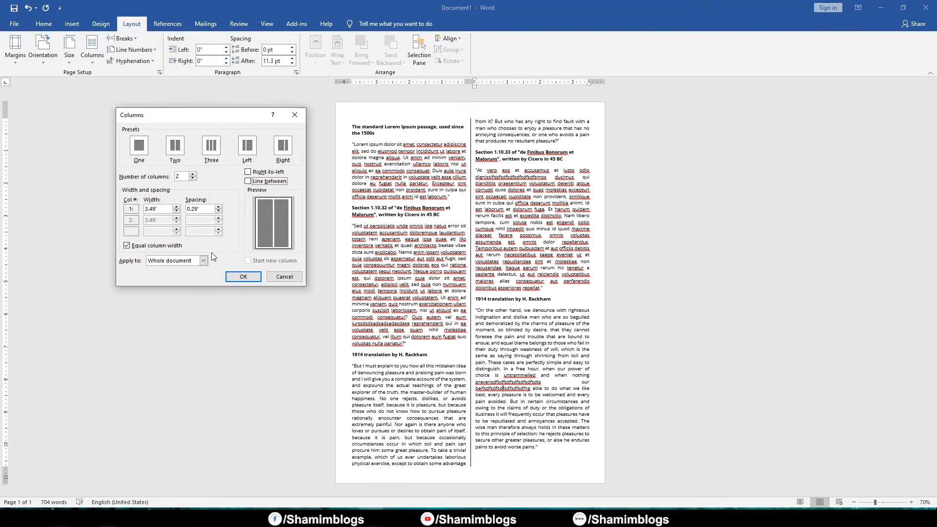
{"action": "left_click", "coordinate": [243, 276]}
{"action": "left_click", "coordinate": [93, 58]}
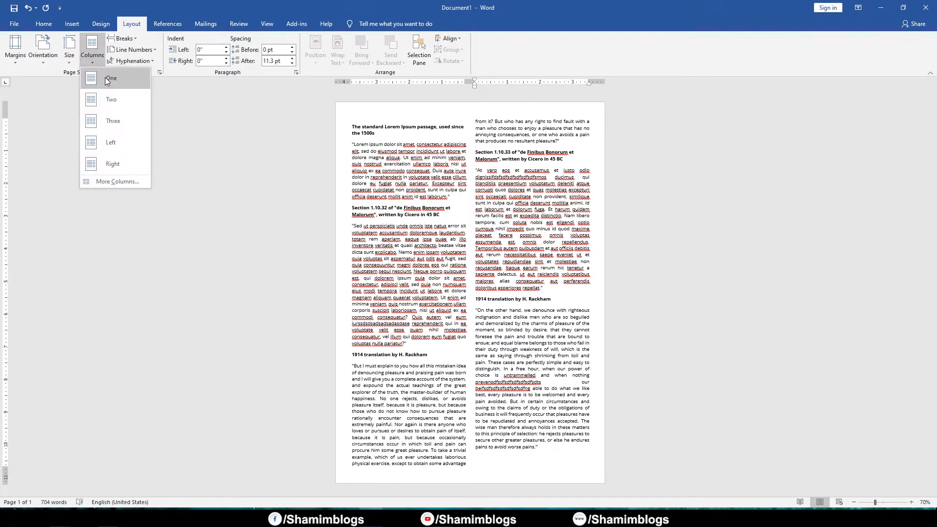
{"action": "left_click", "coordinate": [107, 81]}
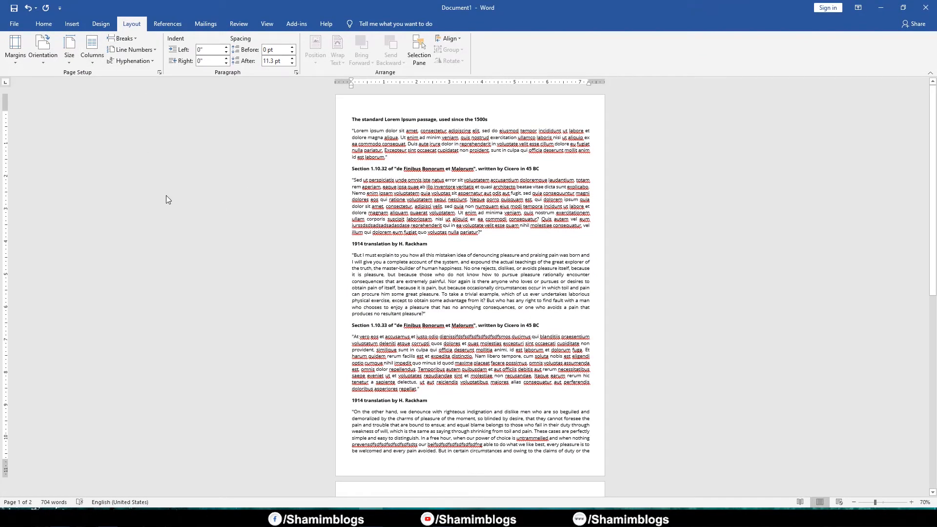
{"action": "left_click", "coordinate": [122, 39]}
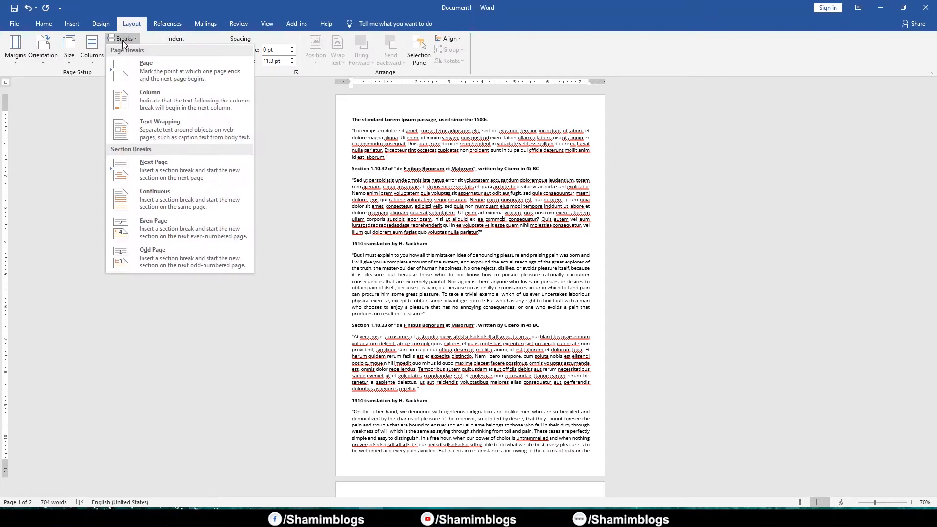
{"action": "left_click", "coordinate": [122, 39]}
{"action": "left_click", "coordinate": [44, 24]}
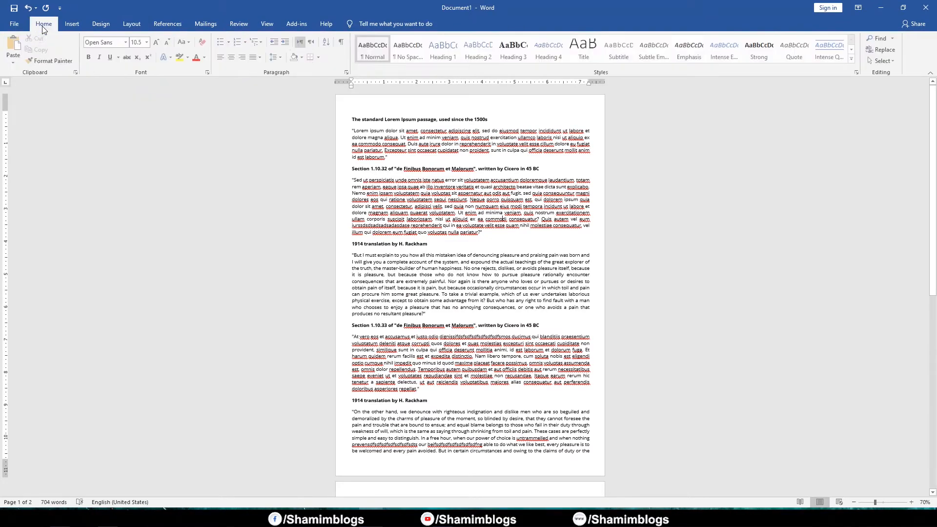
{"action": "left_click", "coordinate": [68, 25]}
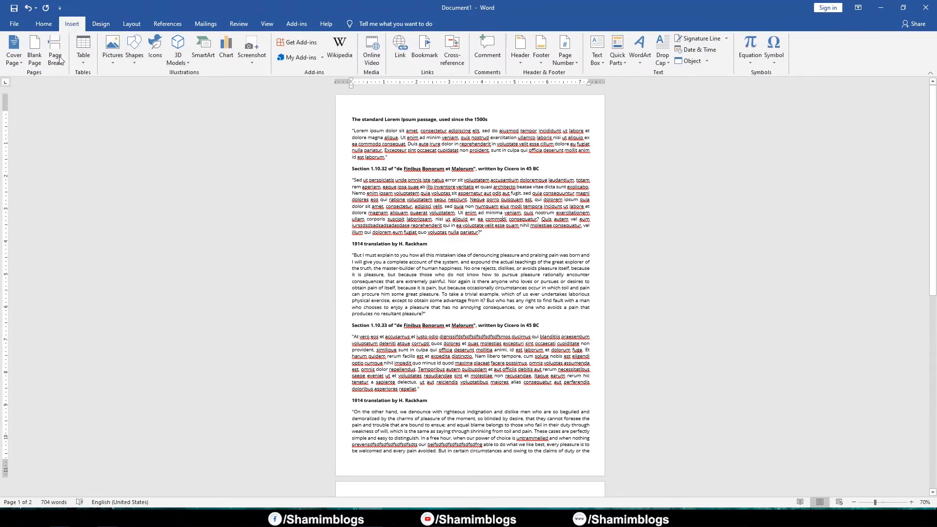
{"action": "left_click", "coordinate": [128, 27]}
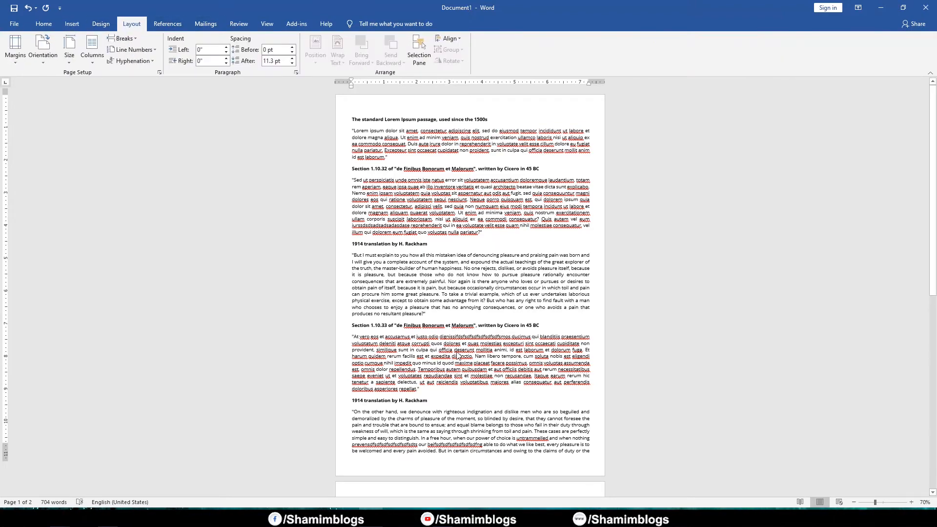
Step: Try pushing the last 1914 translation heading down with blank lines after the Section 1.10.33 paragraph, and remove those lines
{"action": "scroll", "coordinate": [458, 351], "scroll_direction": "down", "scroll_amount": 3}
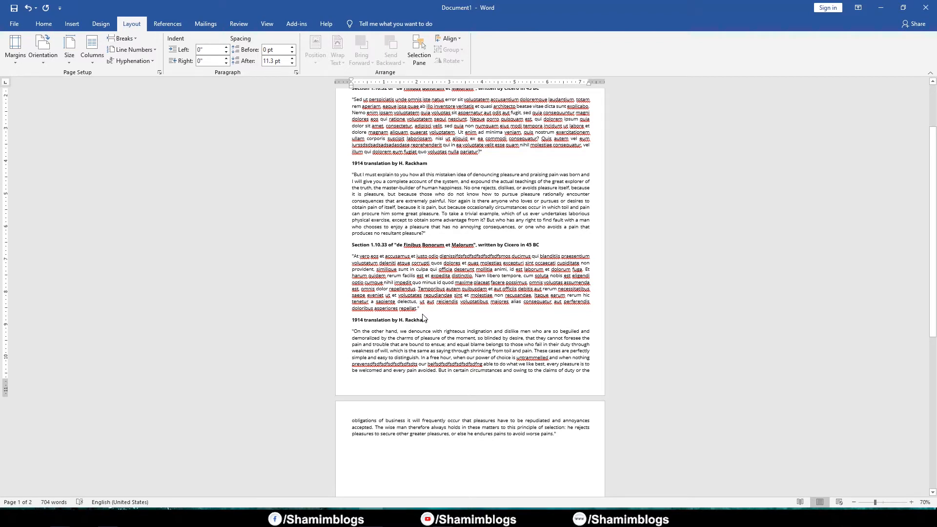
{"action": "left_click_drag", "start_coordinate": [426, 318], "coordinate": [440, 418]}
{"action": "left_click", "coordinate": [447, 434]}
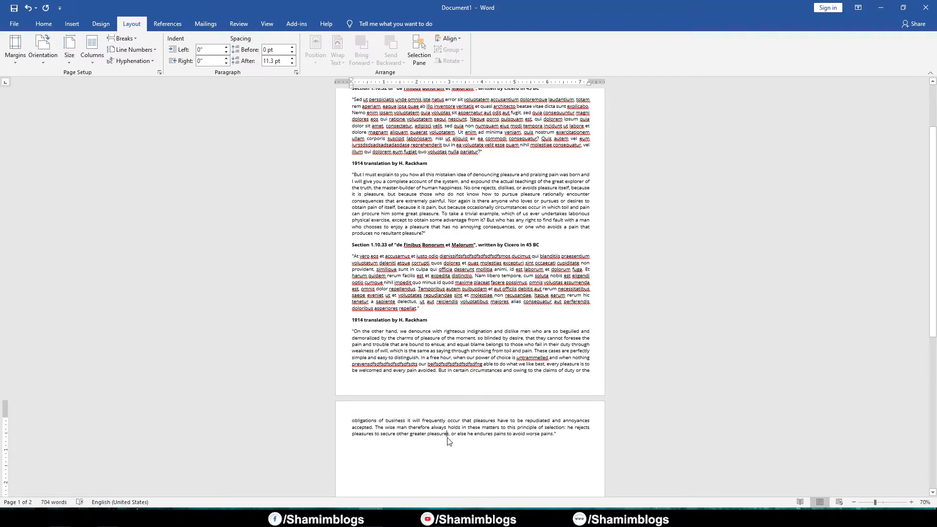
{"action": "left_click", "coordinate": [427, 314]}
{"action": "key", "text": "Return"}
{"action": "key", "text": "Return"}
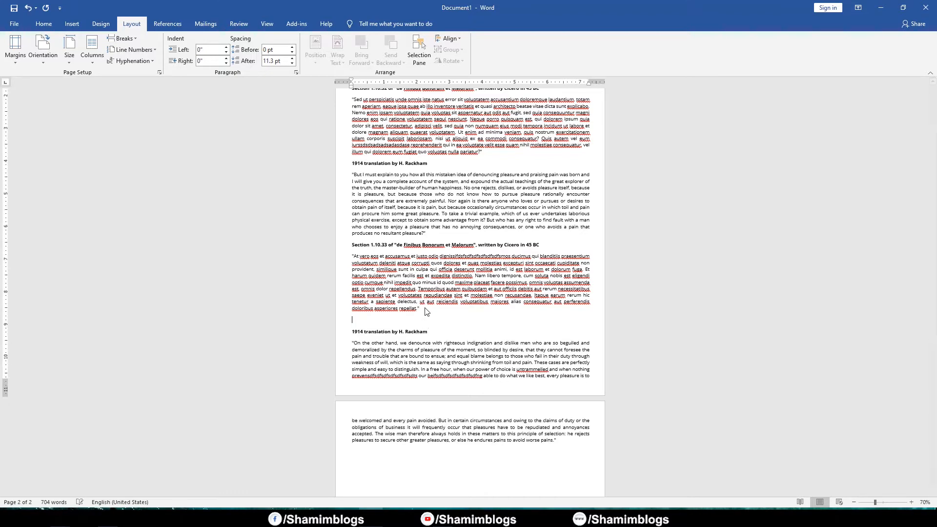
{"action": "key", "text": "BackSpace"}
{"action": "key", "text": "BackSpace"}
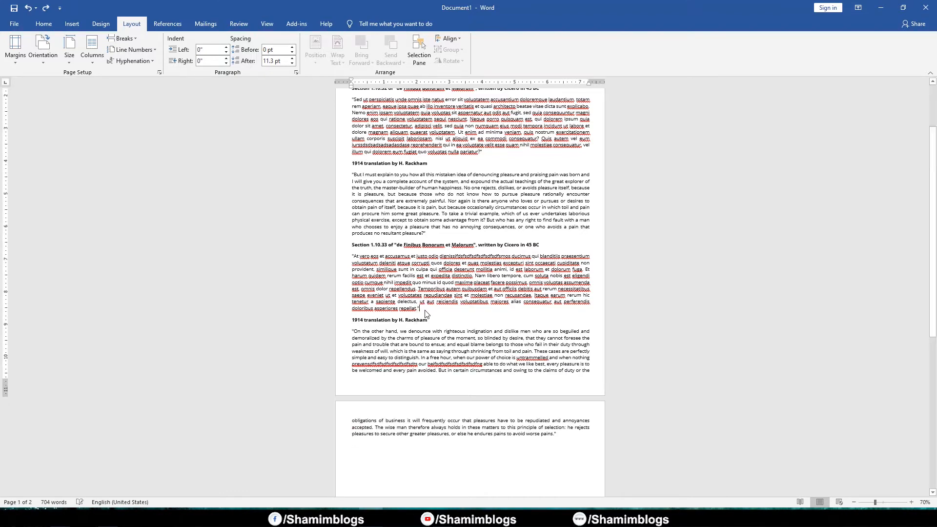
Step: Insert a page break after the Section 1.10.33 paragraph and undo it
{"action": "left_click", "coordinate": [121, 38]}
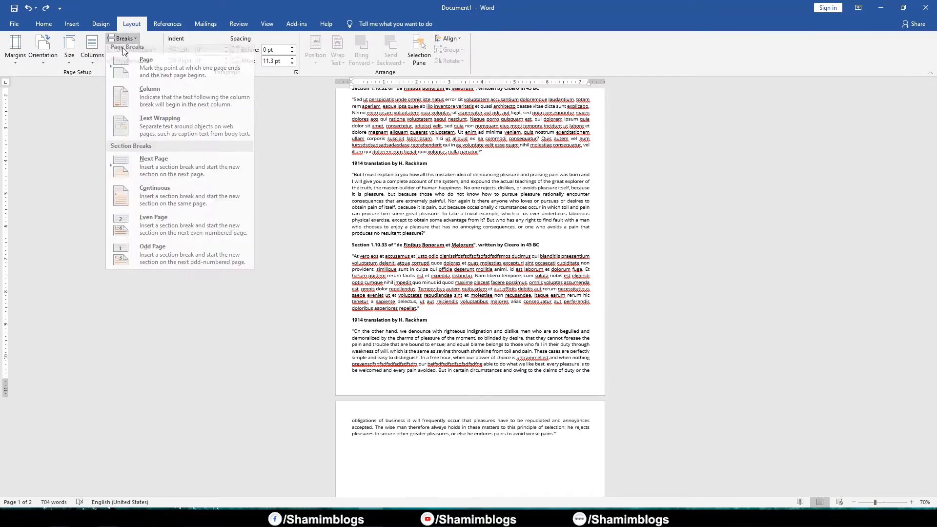
{"action": "left_click", "coordinate": [153, 73]}
{"action": "scroll", "coordinate": [403, 420], "scroll_direction": "down", "scroll_amount": 2}
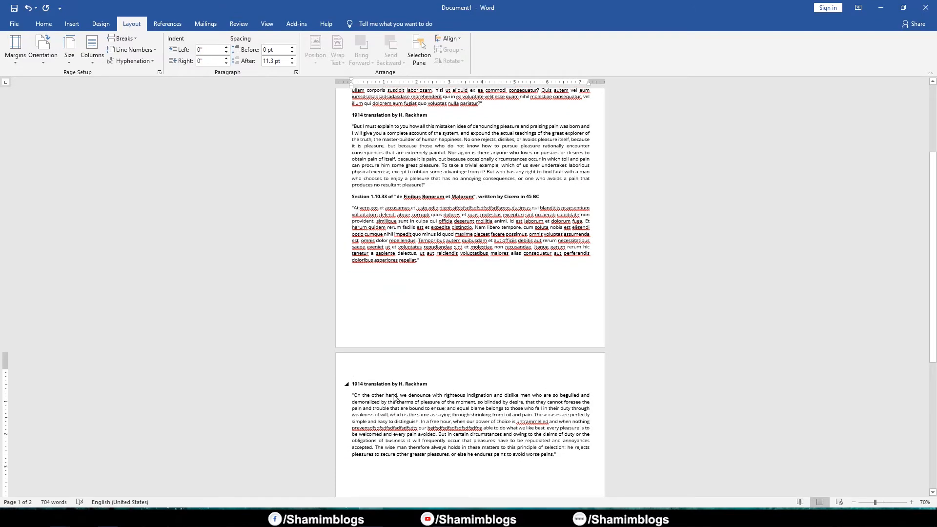
{"action": "key", "text": "ctrl+z"}
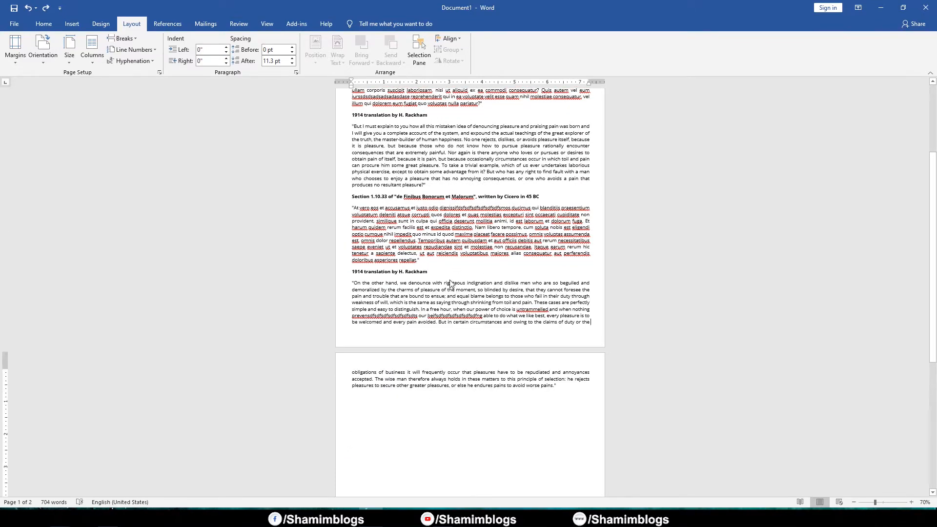
Step: Delete all the text below the Section 1.10.33 heading
{"action": "left_click_drag", "start_coordinate": [354, 208], "coordinate": [668, 478]}
{"action": "key", "text": "Delete"}
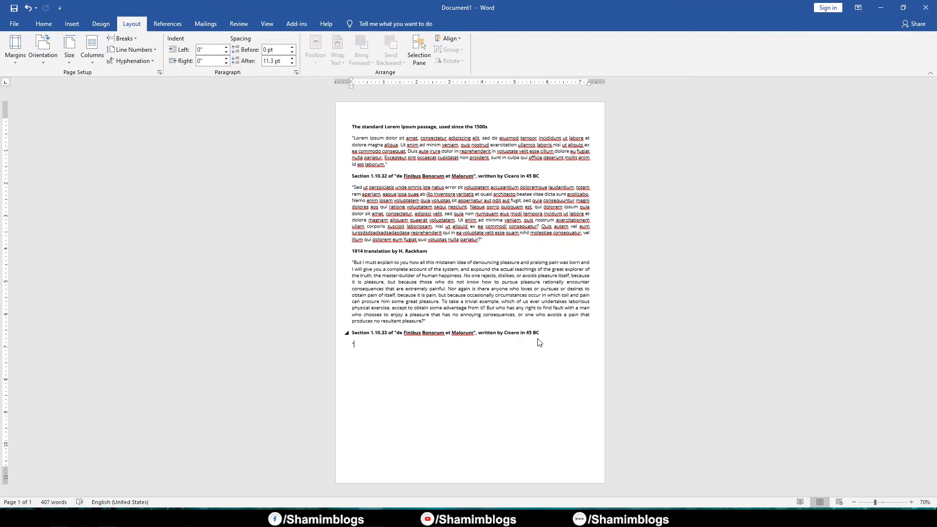
{"action": "key", "text": "BackSpace"}
Step: Insert a page break below the Section 1.10.33 heading and enter "hgf" on the new page
{"action": "left_click", "coordinate": [122, 39]}
{"action": "left_click", "coordinate": [134, 64]}
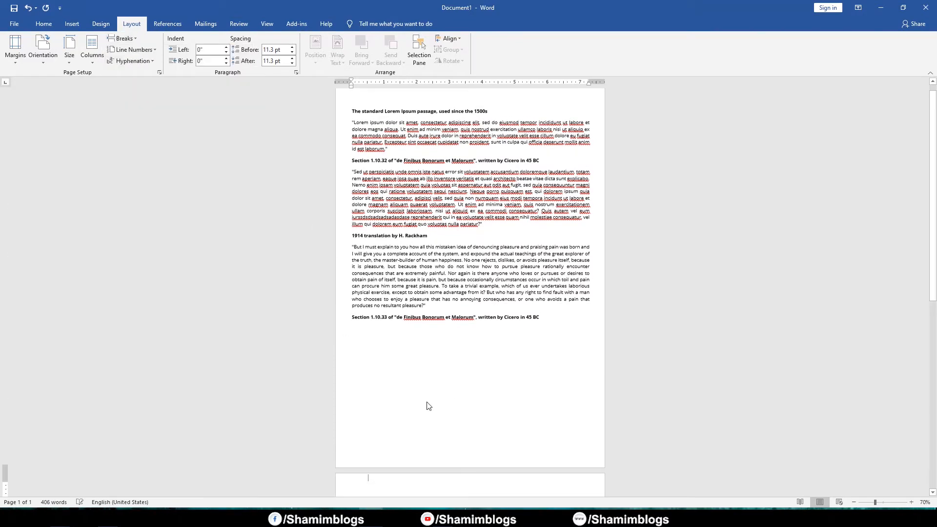
{"action": "type", "text": "hgf"}
Step: Undo the sample typing, the page break and the text deletion
{"action": "key", "text": "ctrl+z"}
{"action": "key", "text": "ctrl+z"}
{"action": "key", "text": "ctrl+z"}
{"action": "key", "text": "ctrl+z"}
Step: Arrange the document's text in two columns
{"action": "left_click", "coordinate": [134, 39]}
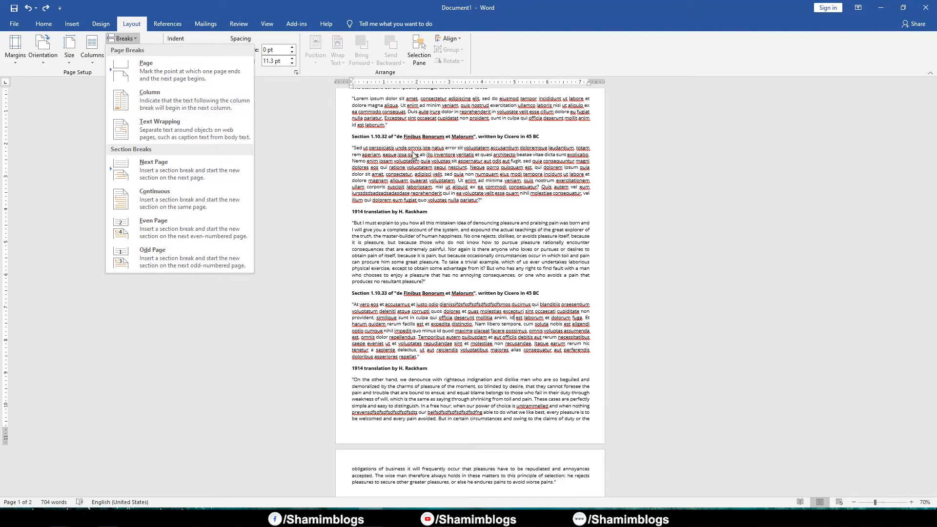
{"action": "left_click", "coordinate": [124, 39]}
{"action": "left_click", "coordinate": [94, 57]}
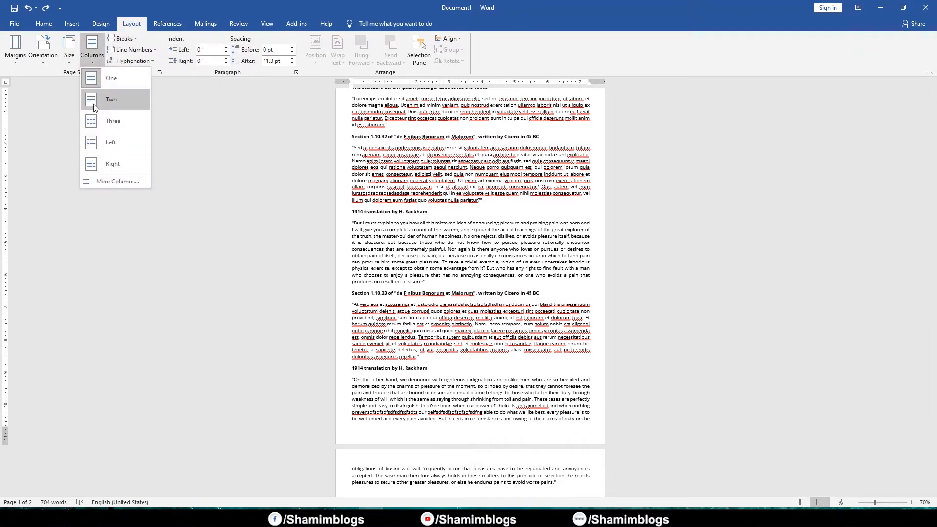
{"action": "left_click", "coordinate": [107, 99]}
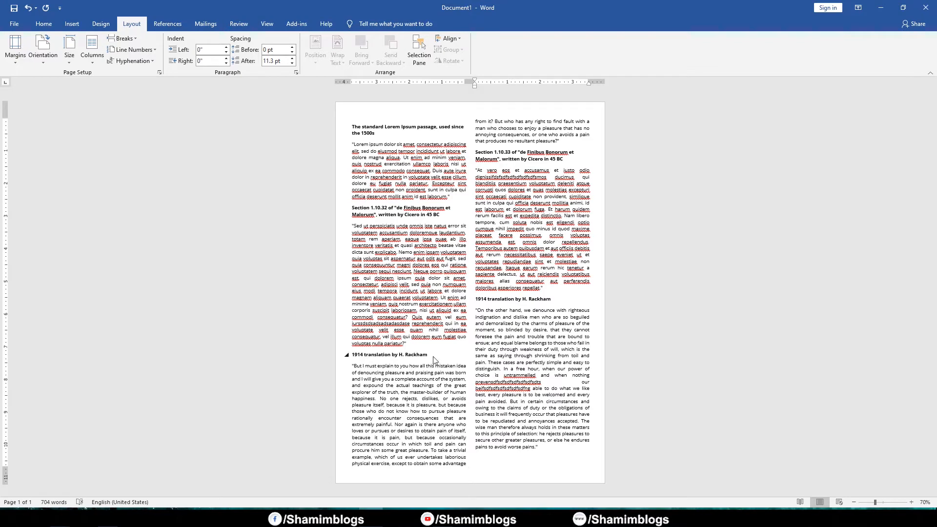
Step: Insert a column break after the Section 1.10.32 paragraph in the first column, and undo it
{"action": "left_click", "coordinate": [409, 347]}
{"action": "left_click", "coordinate": [89, 61]}
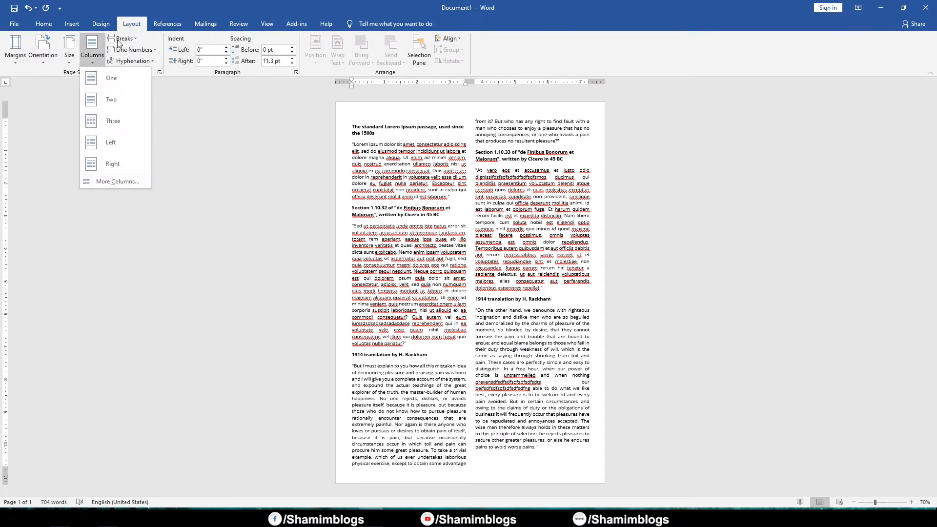
{"action": "left_click", "coordinate": [123, 38]}
{"action": "left_click", "coordinate": [158, 102]}
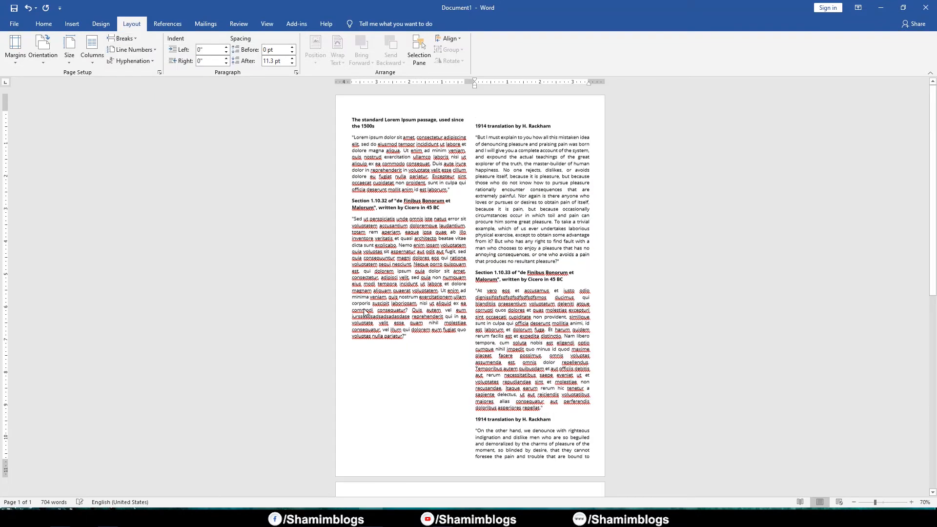
{"action": "left_click", "coordinate": [412, 356]}
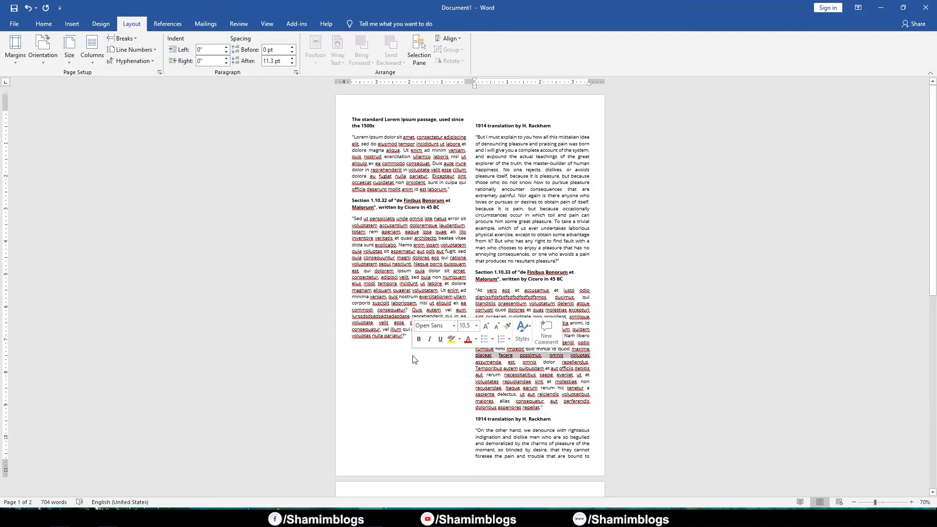
{"action": "left_click", "coordinate": [487, 117]}
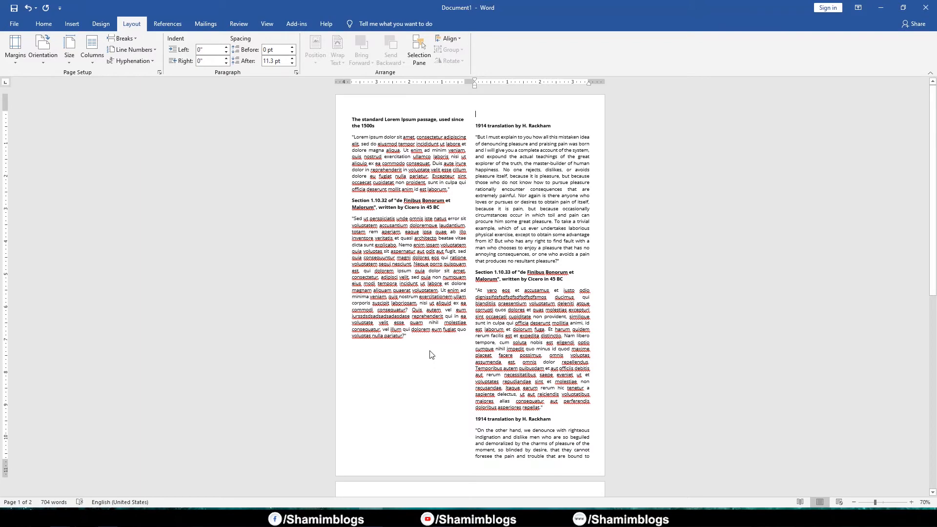
{"action": "key", "text": "ctrl+z"}
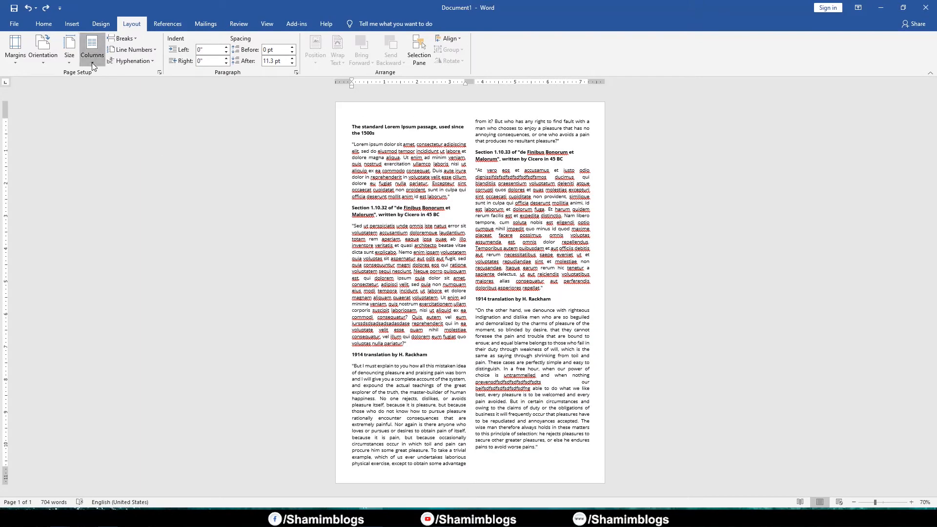
Step: Insert a text wrapping break before the "Sed ut perspiciatis" paragraph of Section 1.10.32
{"action": "left_click", "coordinate": [92, 60]}
{"action": "left_click", "coordinate": [122, 38]}
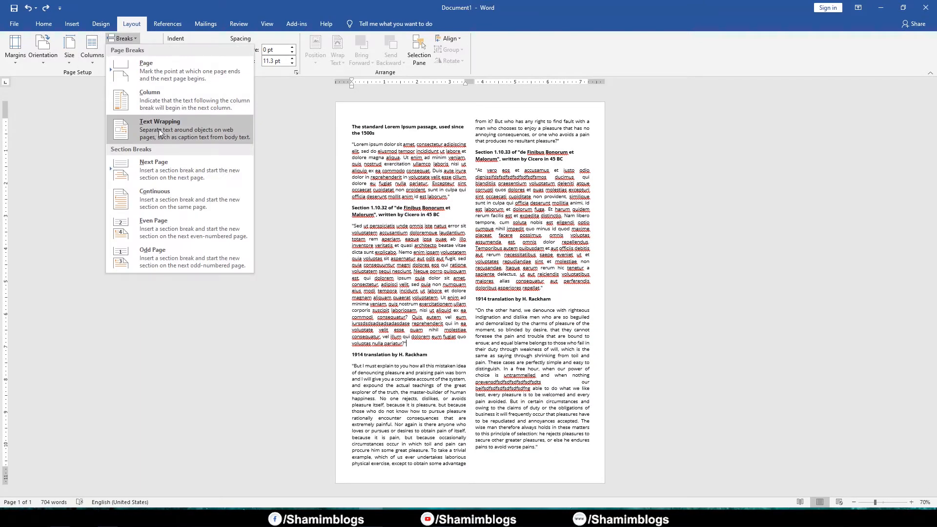
{"action": "left_click", "coordinate": [393, 231]}
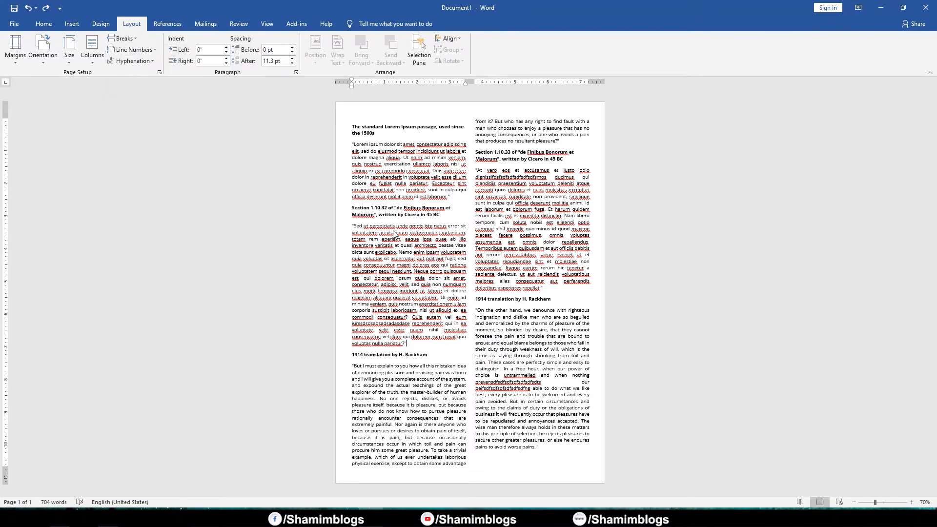
{"action": "left_click_drag", "start_coordinate": [410, 348], "coordinate": [349, 223]}
{"action": "left_click", "coordinate": [406, 331]}
{"action": "left_click", "coordinate": [133, 39]}
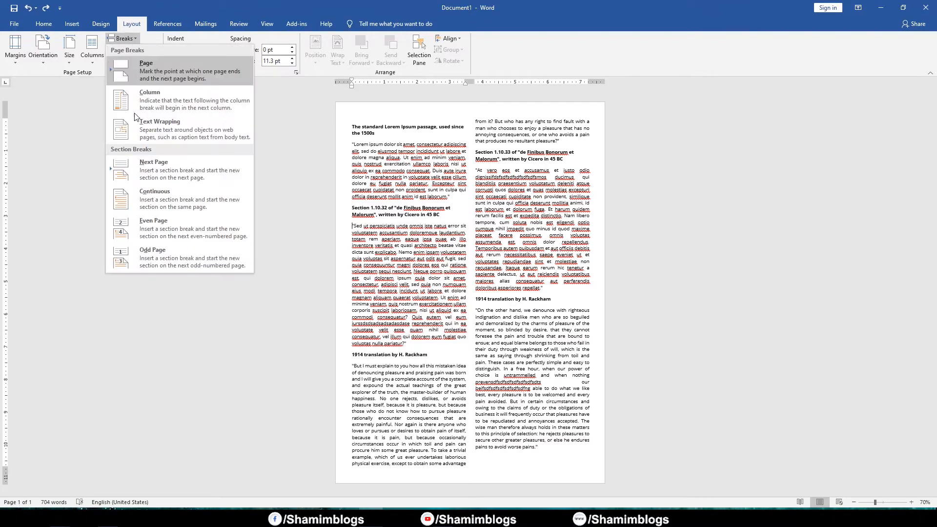
{"action": "left_click", "coordinate": [156, 131]}
{"action": "left_click_drag", "start_coordinate": [429, 219], "coordinate": [411, 150]}
{"action": "left_click", "coordinate": [410, 344]}
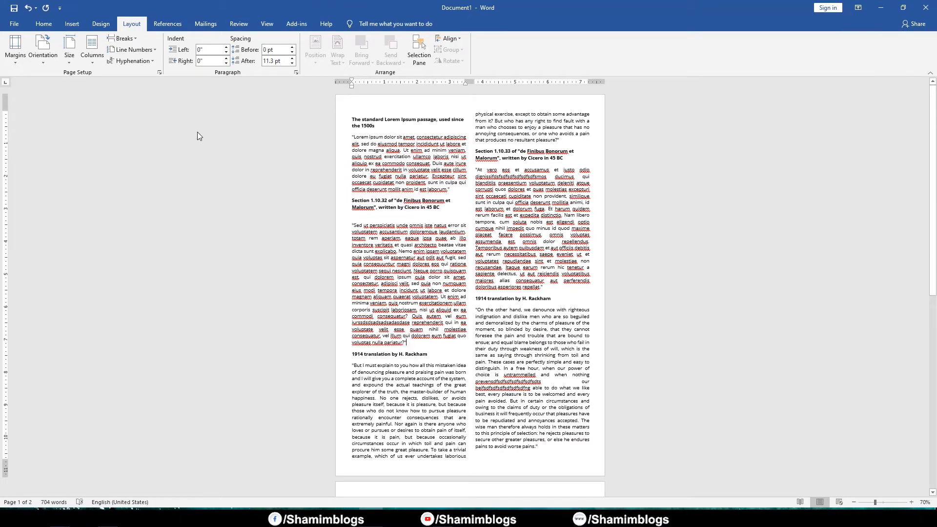
Step: Insert another text wrapping break at the end of the "Sed ut perspiciatis" paragraph
{"action": "left_click", "coordinate": [122, 39]}
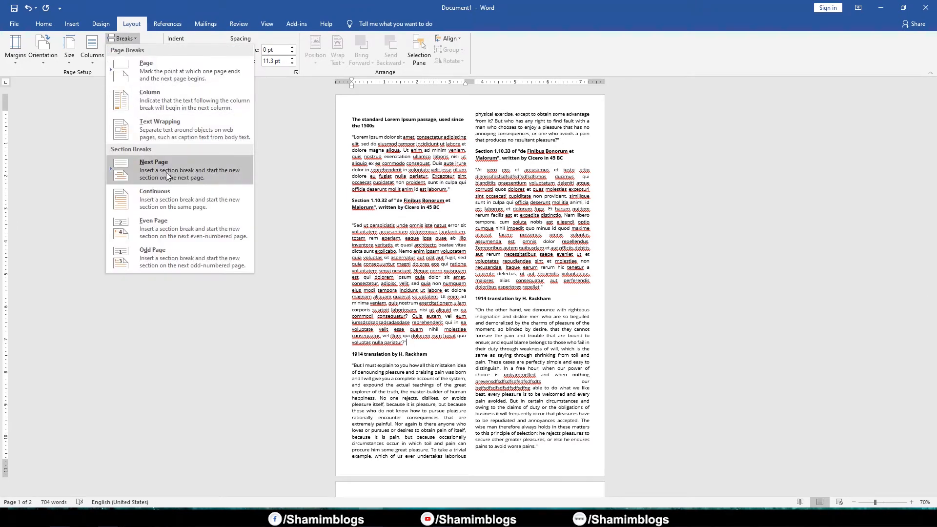
{"action": "left_click", "coordinate": [163, 129]}
{"action": "left_click_drag", "start_coordinate": [375, 354], "coordinate": [394, 233]}
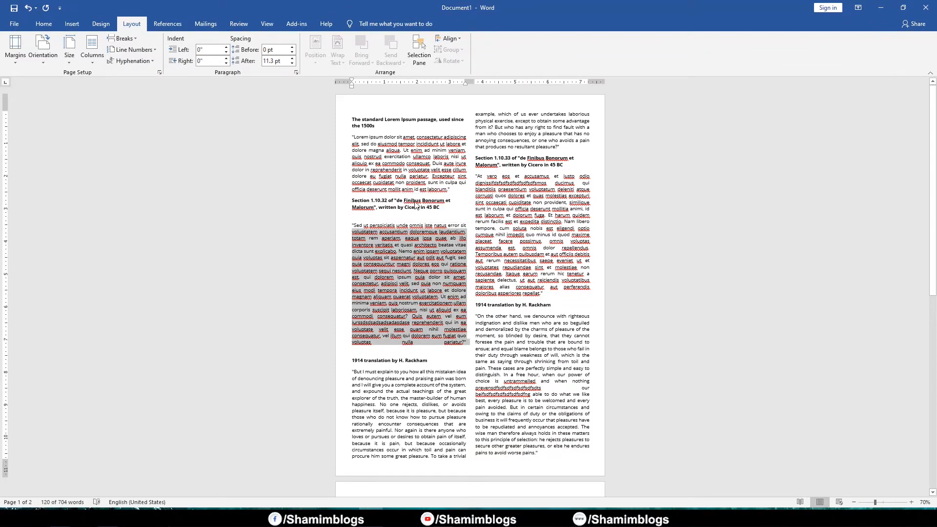
{"action": "left_click", "coordinate": [370, 206]}
{"action": "left_click_drag", "start_coordinate": [403, 269], "coordinate": [452, 345]}
{"action": "left_click", "coordinate": [438, 353]}
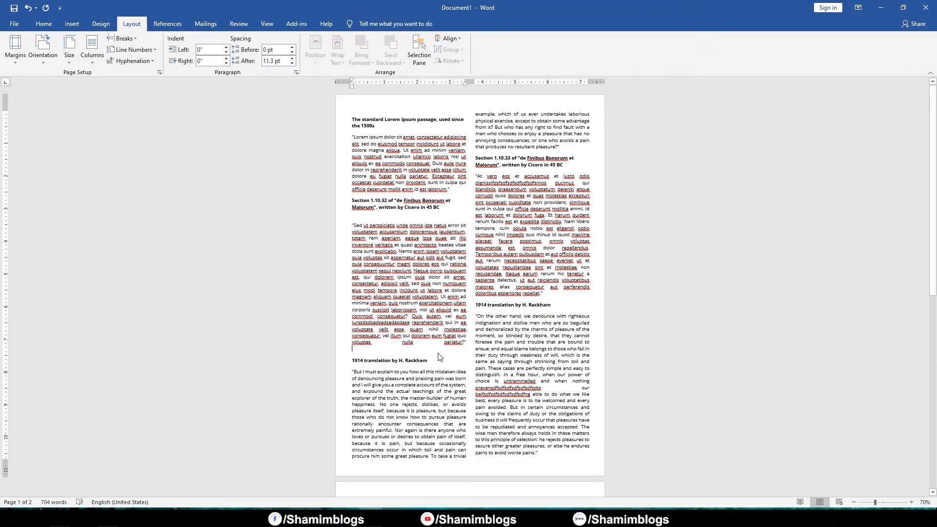
{"action": "left_click", "coordinate": [128, 39]}
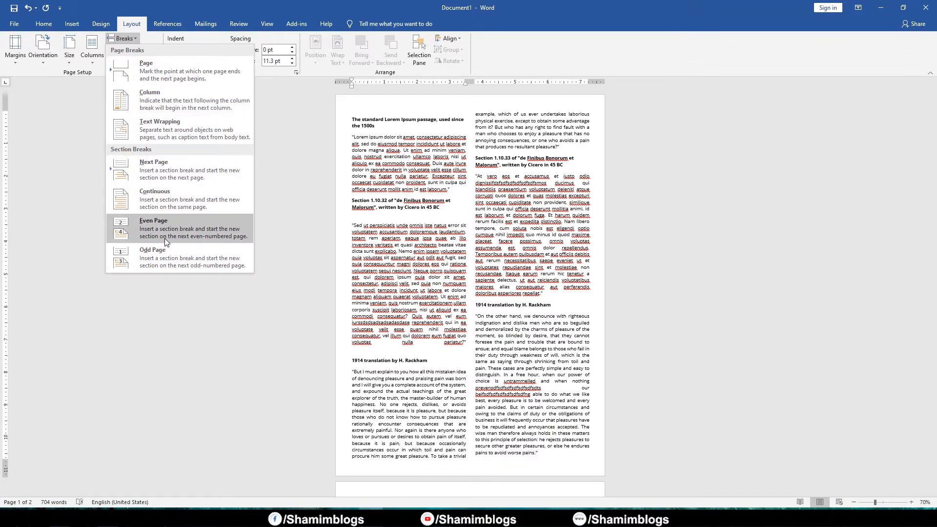
{"action": "left_click", "coordinate": [450, 308]}
{"action": "scroll", "coordinate": [446, 309], "scroll_direction": "down", "scroll_amount": 3}
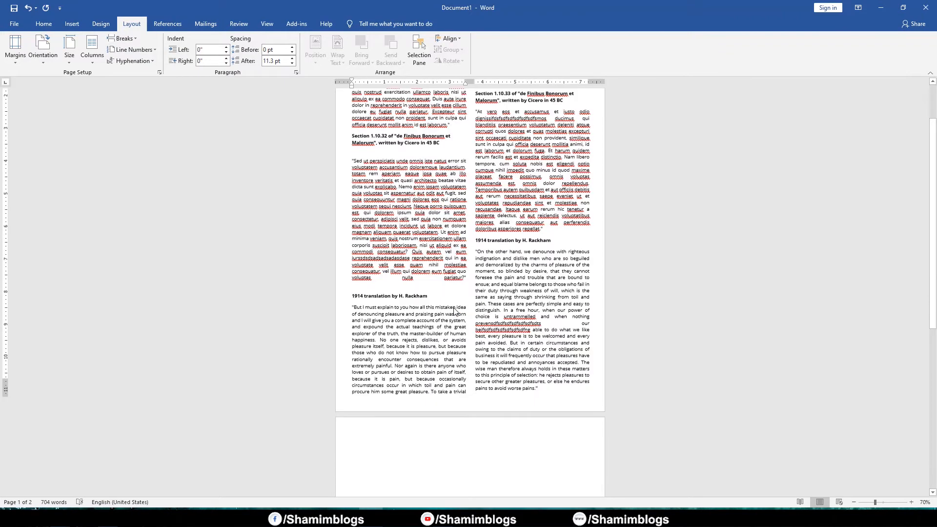
{"action": "scroll", "coordinate": [447, 309], "scroll_direction": "up", "scroll_amount": 3}
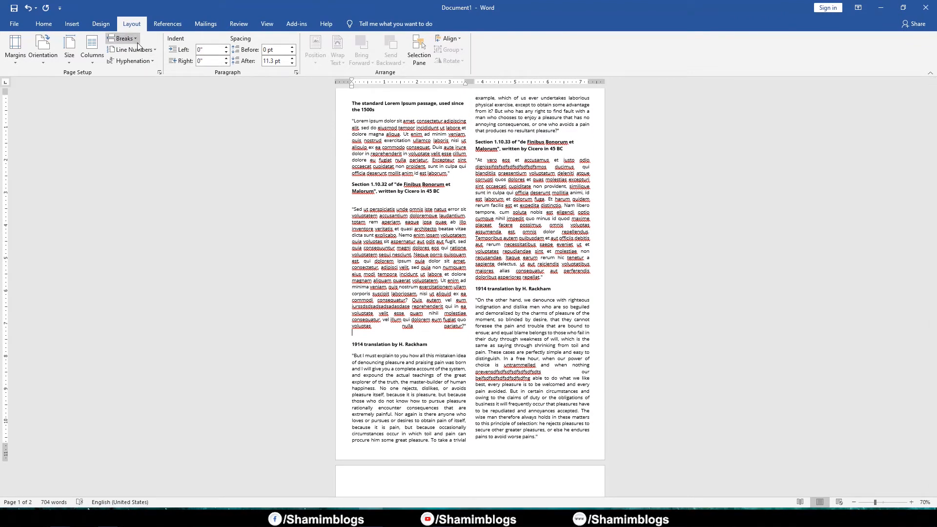
{"action": "left_click", "coordinate": [123, 38]}
{"action": "left_click", "coordinate": [443, 268]}
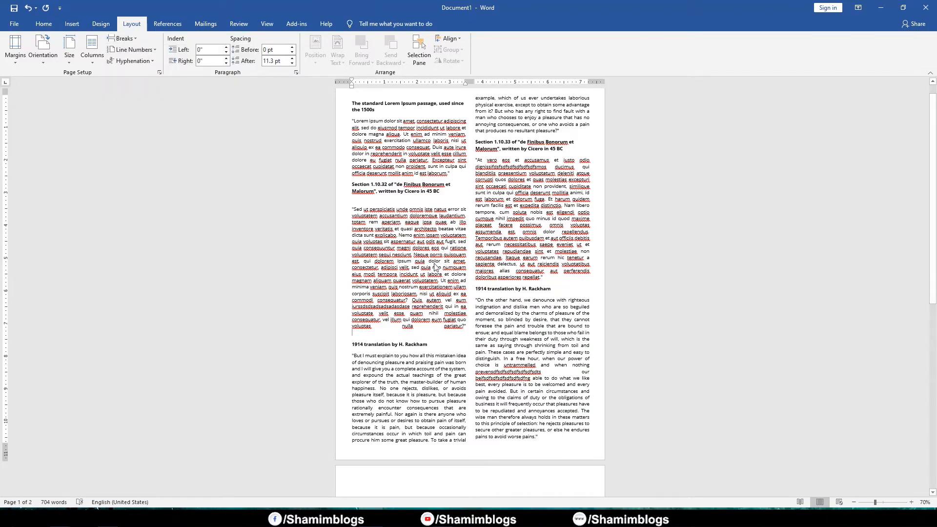
Step: Set the document back to a single column
{"action": "scroll", "coordinate": [376, 262], "scroll_direction": "up", "scroll_amount": 1}
{"action": "left_click", "coordinate": [92, 51]}
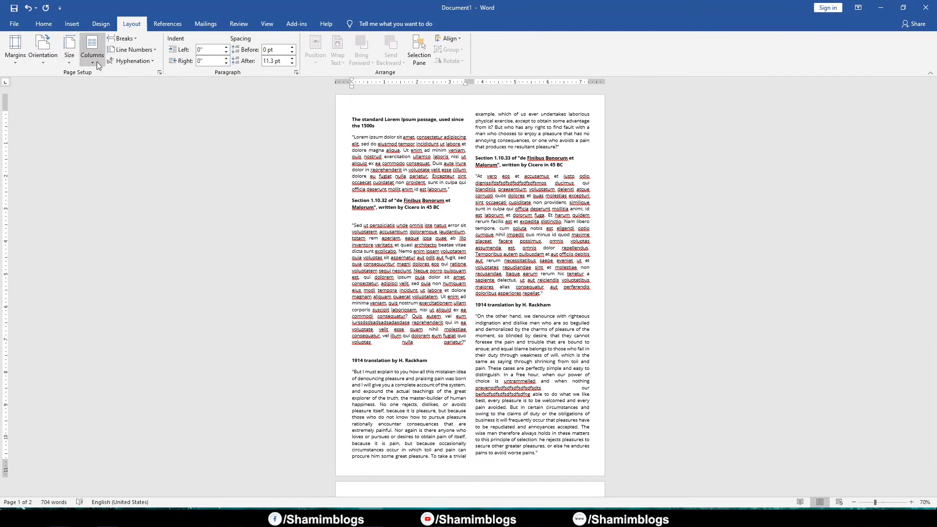
{"action": "left_click", "coordinate": [117, 84]}
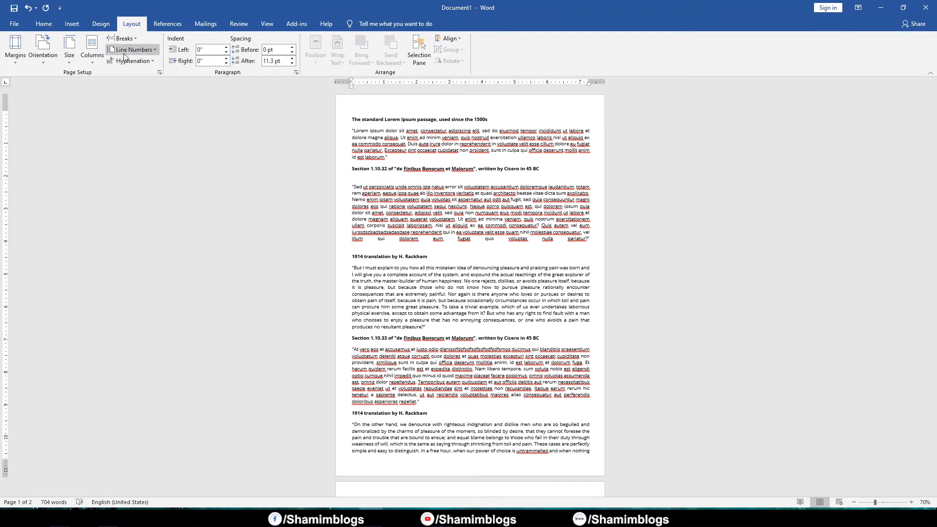
Step: Turn on continuous line numbering for the document and check the numbered lines
{"action": "left_click", "coordinate": [139, 52]}
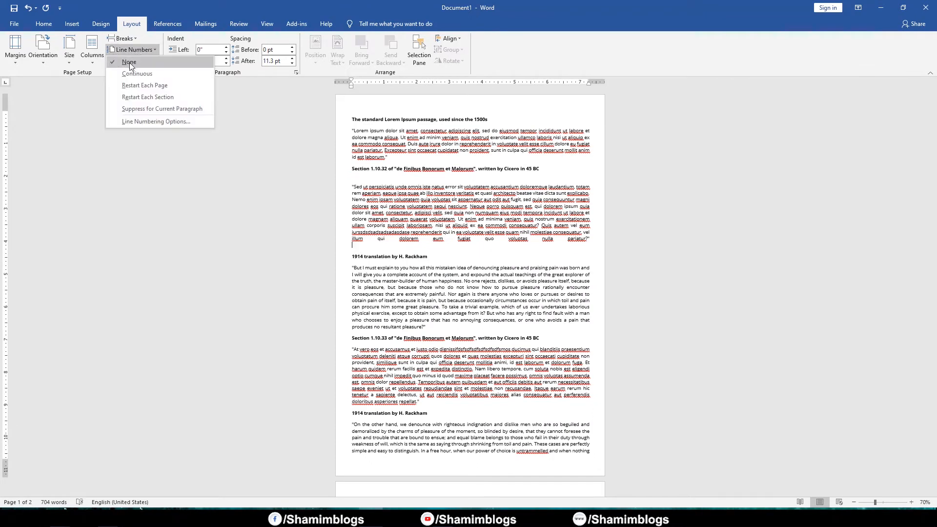
{"action": "left_click", "coordinate": [147, 79]}
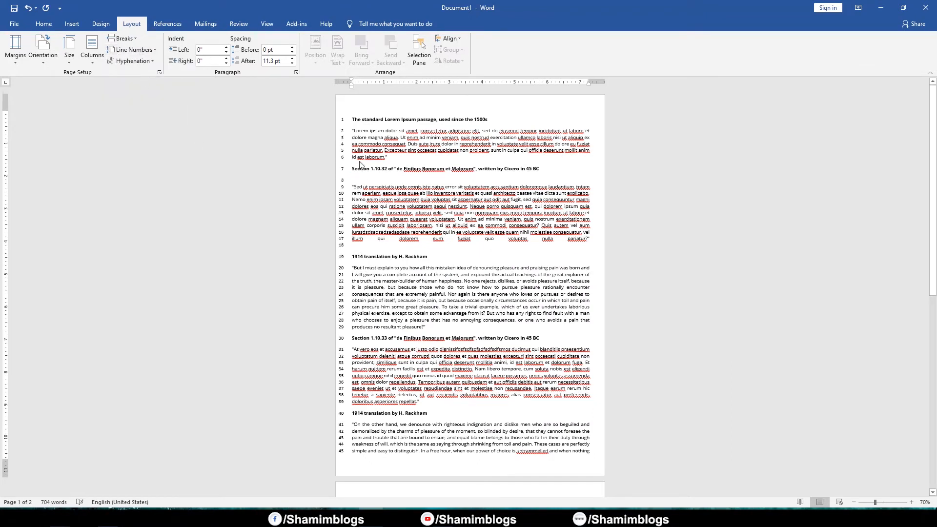
{"action": "left_click_drag", "start_coordinate": [352, 130], "coordinate": [519, 338]}
{"action": "left_click", "coordinate": [355, 188]}
{"action": "scroll", "coordinate": [368, 462], "scroll_direction": "down", "scroll_amount": 2}
{"action": "scroll", "coordinate": [403, 348], "scroll_direction": "up", "scroll_amount": 2}
{"action": "left_click", "coordinate": [437, 257]}
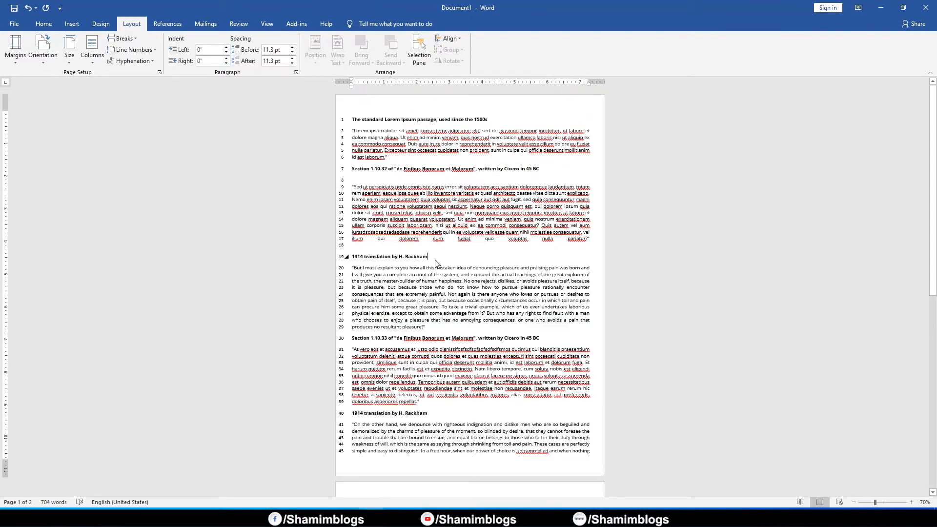
Step: Set the line numbering to restart on each page and check the numbering across both pages
{"action": "left_click", "coordinate": [139, 49]}
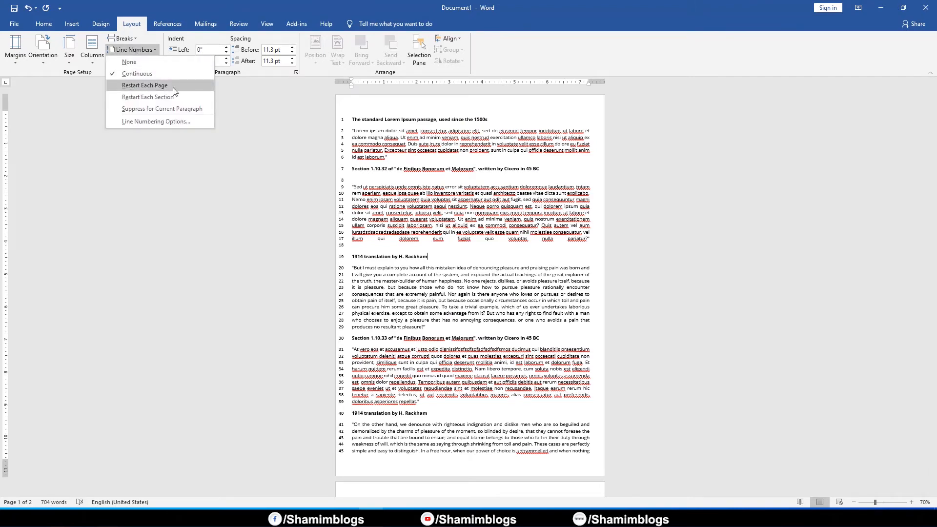
{"action": "left_click", "coordinate": [173, 88]}
{"action": "scroll", "coordinate": [440, 371], "scroll_direction": "down", "scroll_amount": 1}
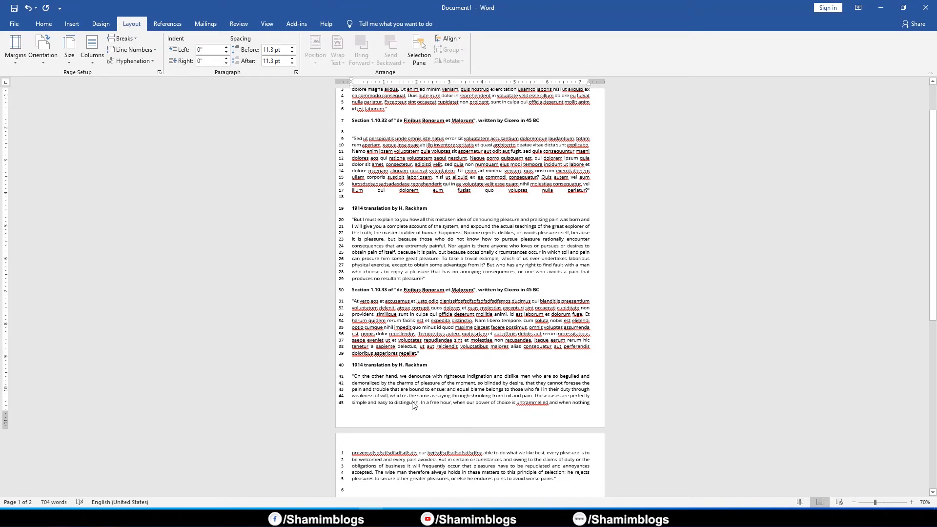
{"action": "scroll", "coordinate": [348, 135], "scroll_direction": "up", "scroll_amount": 2}
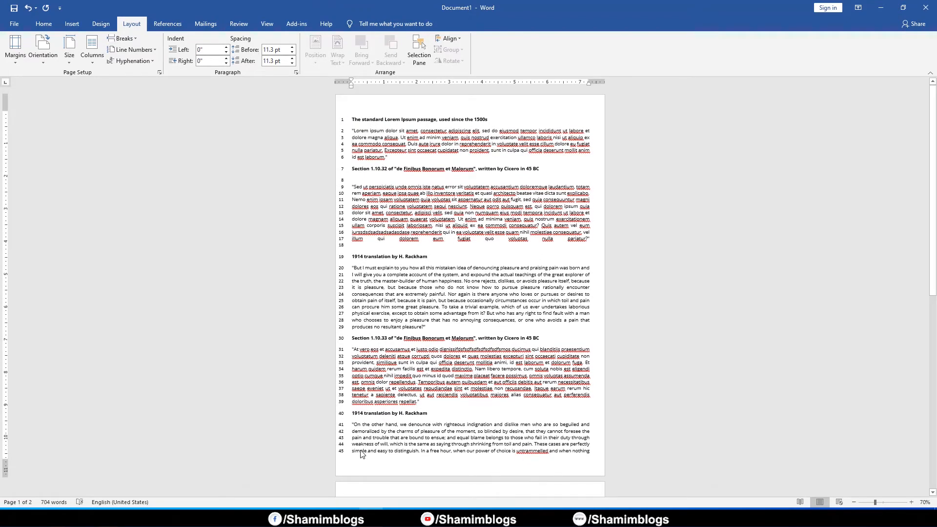
{"action": "left_click_drag", "start_coordinate": [343, 454], "coordinate": [342, 444]}
{"action": "scroll", "coordinate": [341, 430], "scroll_direction": "down", "scroll_amount": 3}
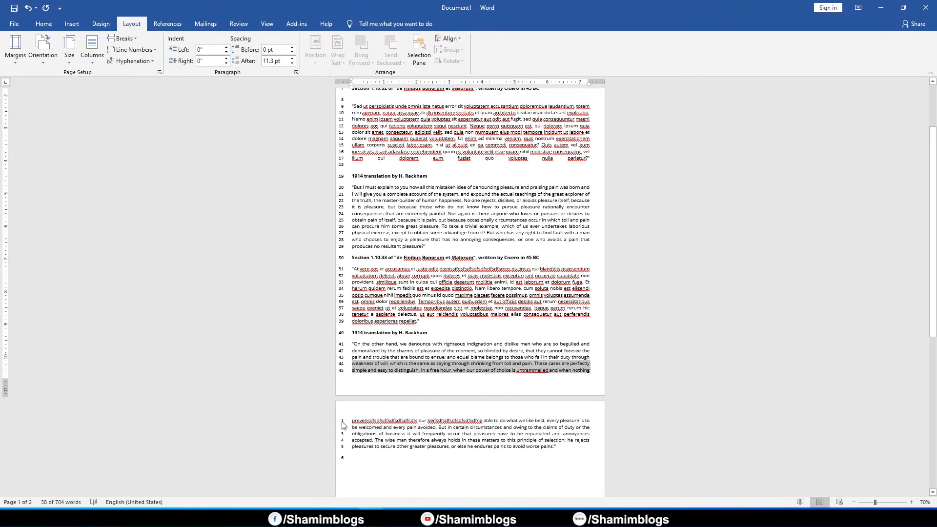
{"action": "left_click", "coordinate": [350, 423]}
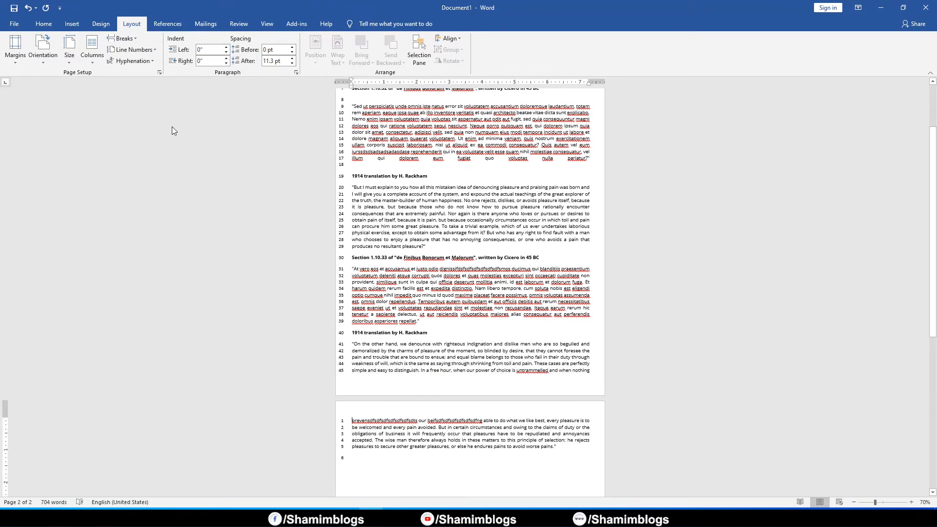
{"action": "scroll", "coordinate": [422, 383], "scroll_direction": "down", "scroll_amount": 3}
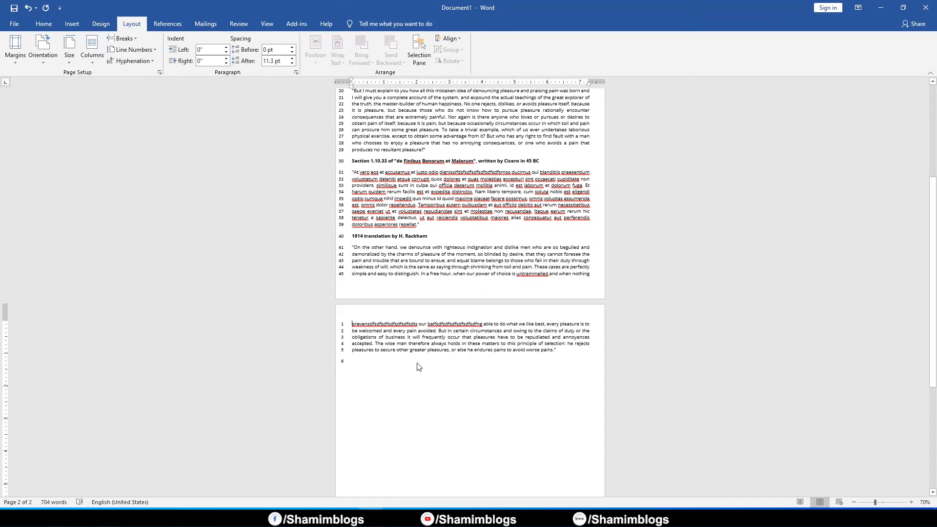
Step: Open the line numbering options, view the available section start choices, and cancel without changes
{"action": "left_click", "coordinate": [141, 50]}
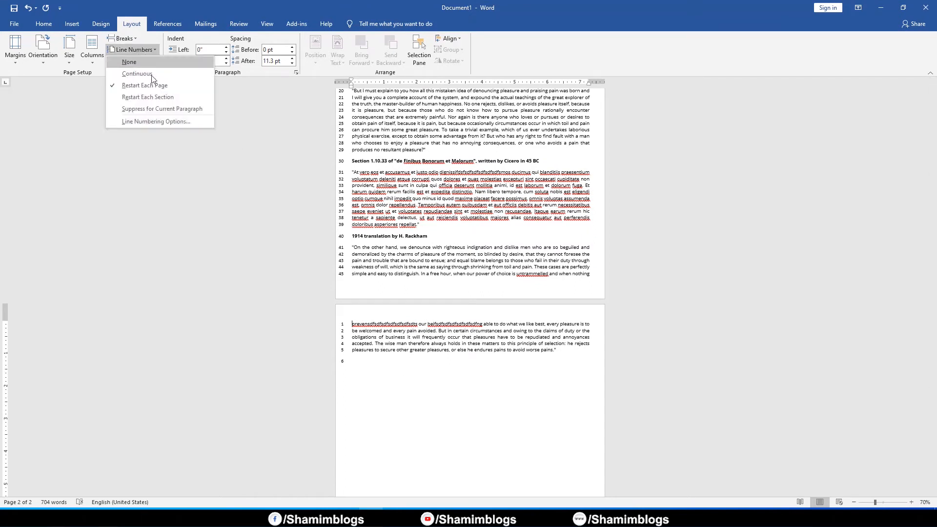
{"action": "left_click", "coordinate": [148, 122]}
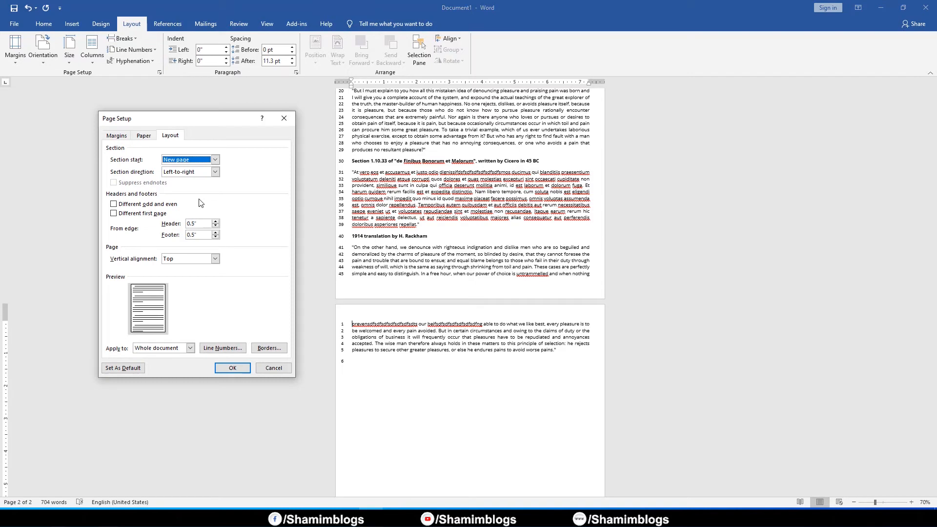
{"action": "left_click", "coordinate": [187, 161]}
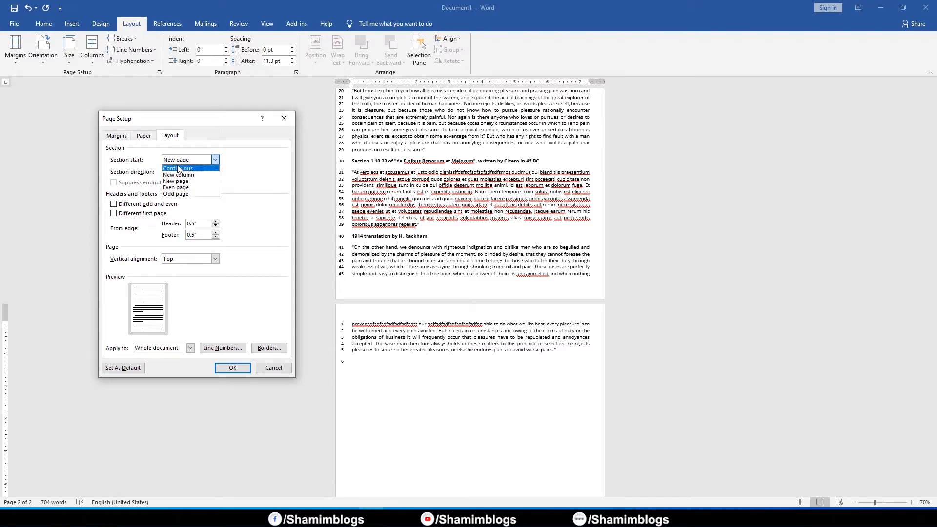
{"action": "left_click", "coordinate": [264, 371]}
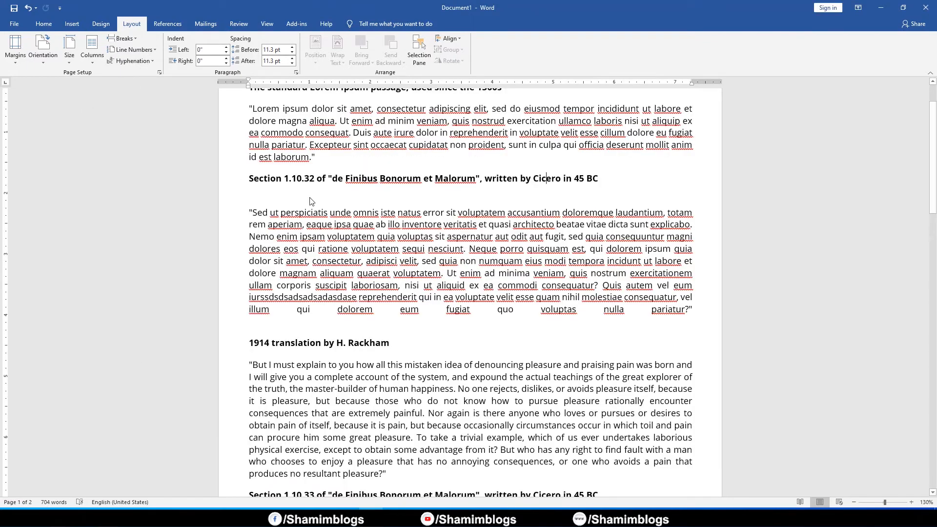
Step: Turn on automatic hyphenation for the document and check the hyphenated line ends
{"action": "left_click", "coordinate": [124, 62]}
{"action": "left_click", "coordinate": [137, 84]}
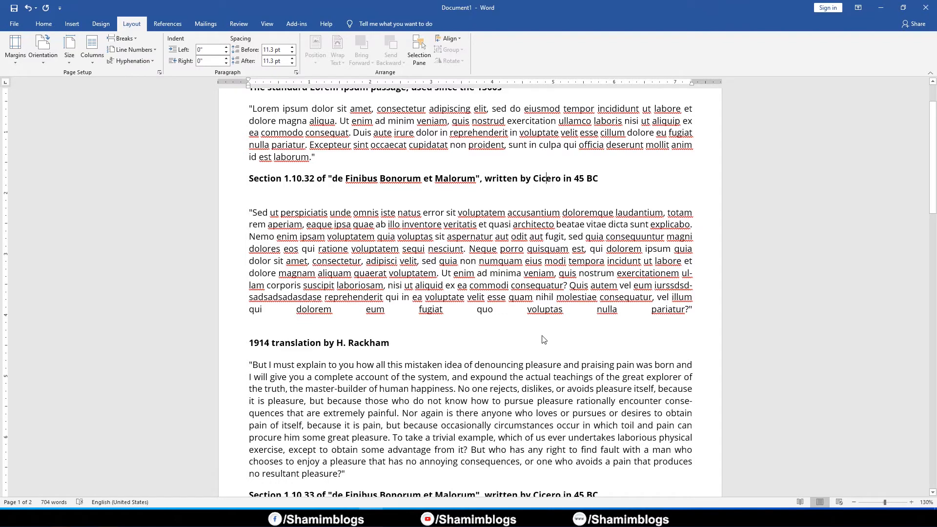
{"action": "left_click", "coordinate": [691, 276]}
{"action": "left_click_drag", "start_coordinate": [691, 401], "coordinate": [693, 402]}
{"action": "scroll", "coordinate": [634, 380], "scroll_direction": "down", "scroll_amount": 3}
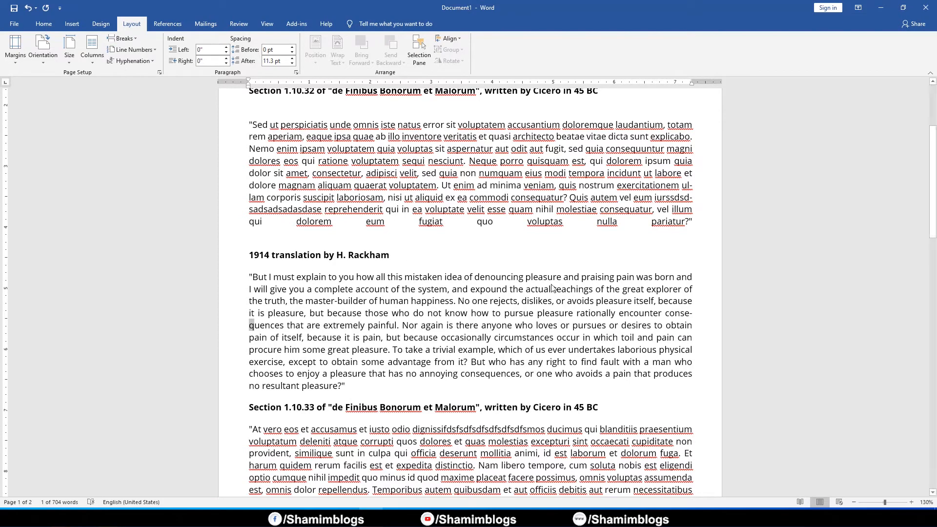
Step: Examine how the word "consequences" is split between two lines in the first 1914 translation paragraph
{"action": "left_click_drag", "start_coordinate": [666, 316], "coordinate": [674, 316]}
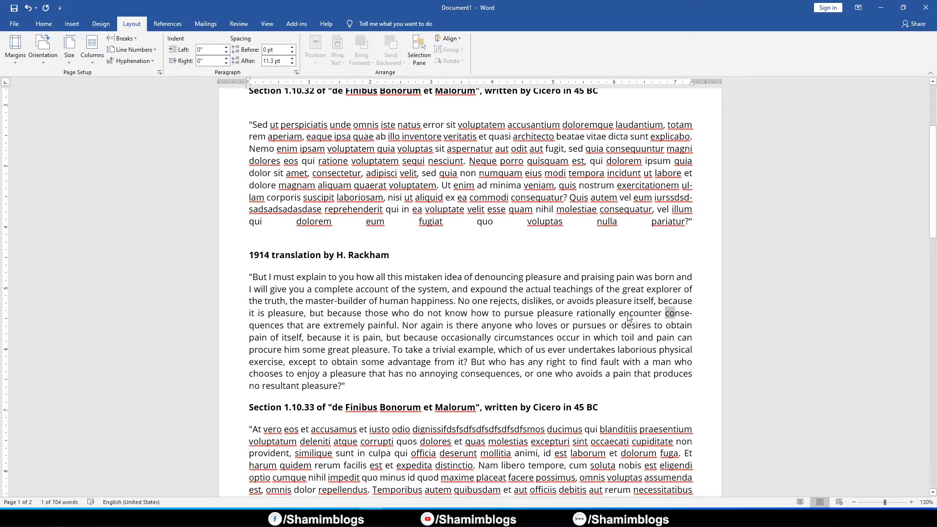
{"action": "left_click", "coordinate": [692, 316]}
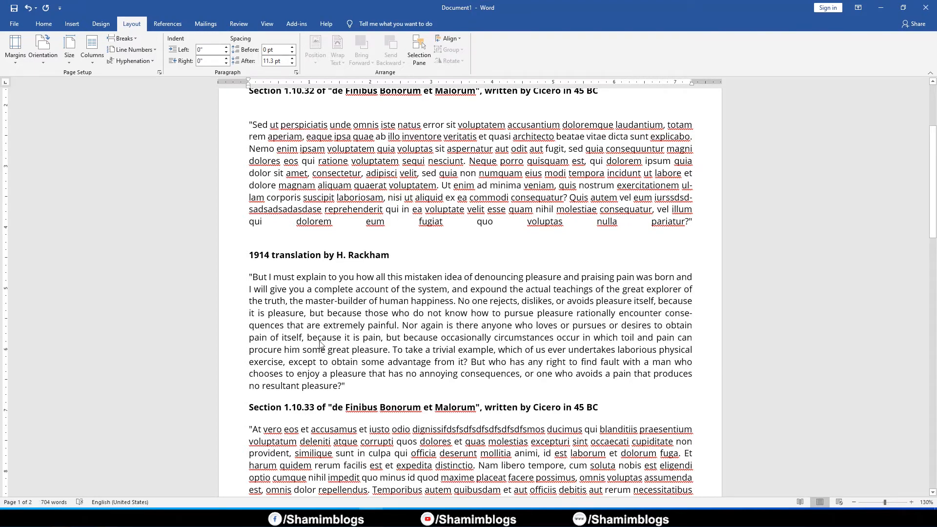
{"action": "left_click", "coordinate": [133, 61]}
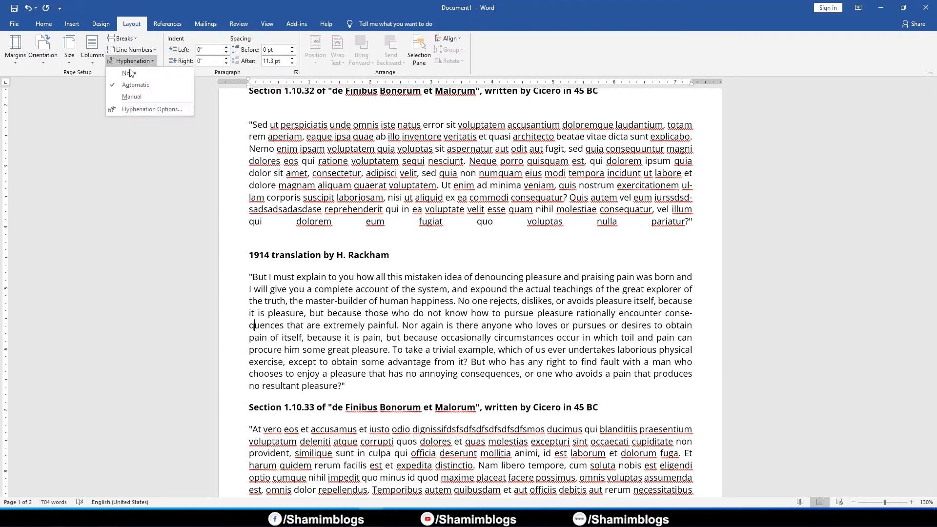
{"action": "left_click", "coordinate": [681, 334]}
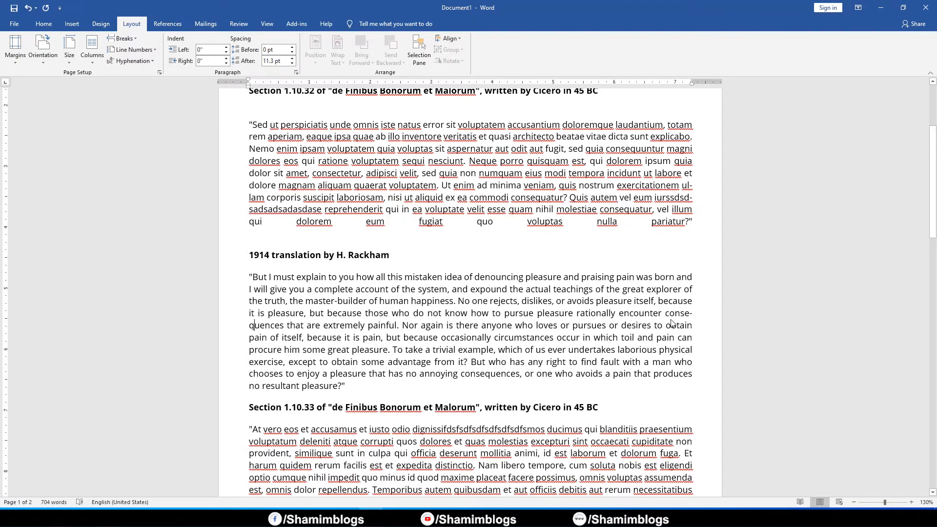
{"action": "left_click_drag", "start_coordinate": [666, 318], "coordinate": [694, 317]}
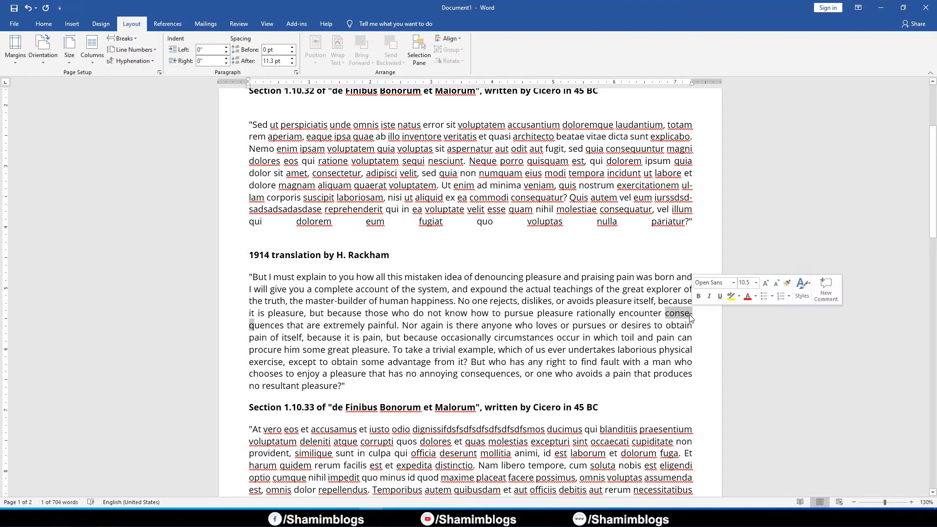
{"action": "left_click", "coordinate": [686, 318]}
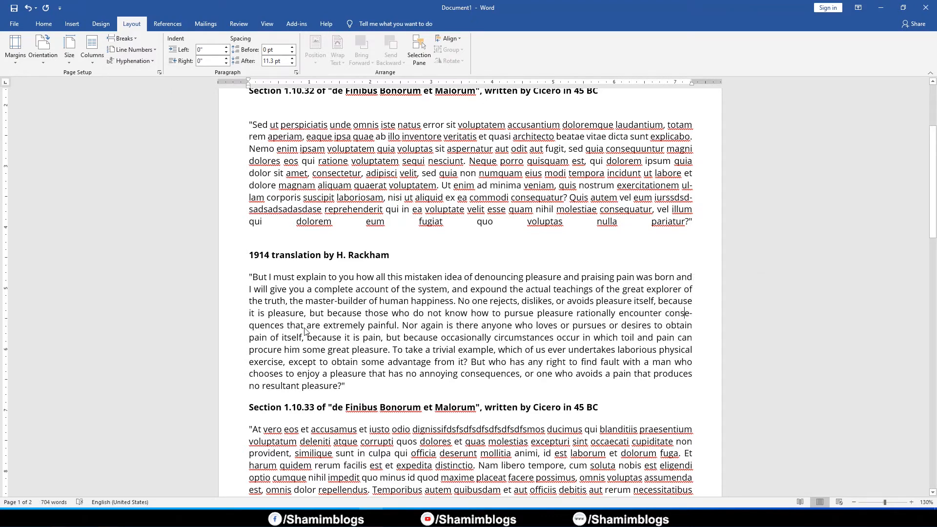
{"action": "left_click_drag", "start_coordinate": [255, 325], "coordinate": [280, 325]}
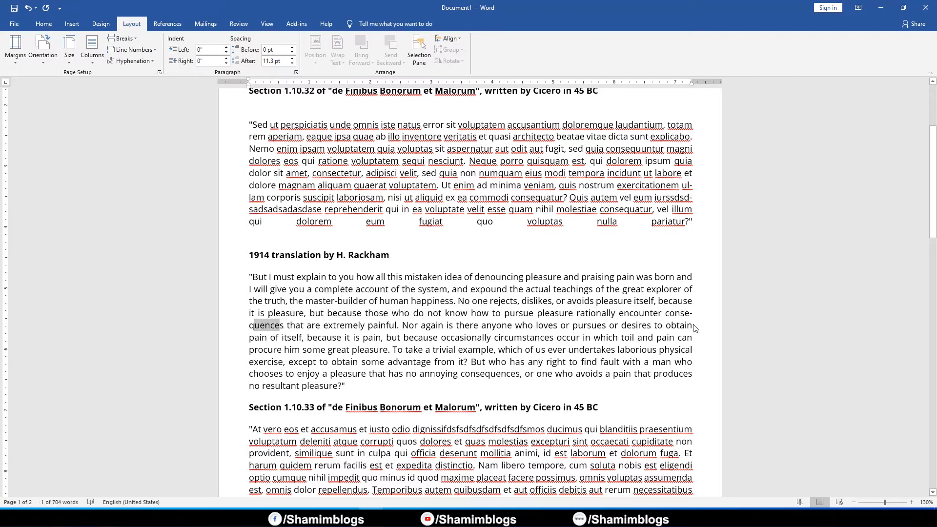
{"action": "left_click", "coordinate": [691, 318]}
{"action": "left_click", "coordinate": [690, 320]}
{"action": "scroll", "coordinate": [683, 320], "scroll_direction": "down", "scroll_amount": 5}
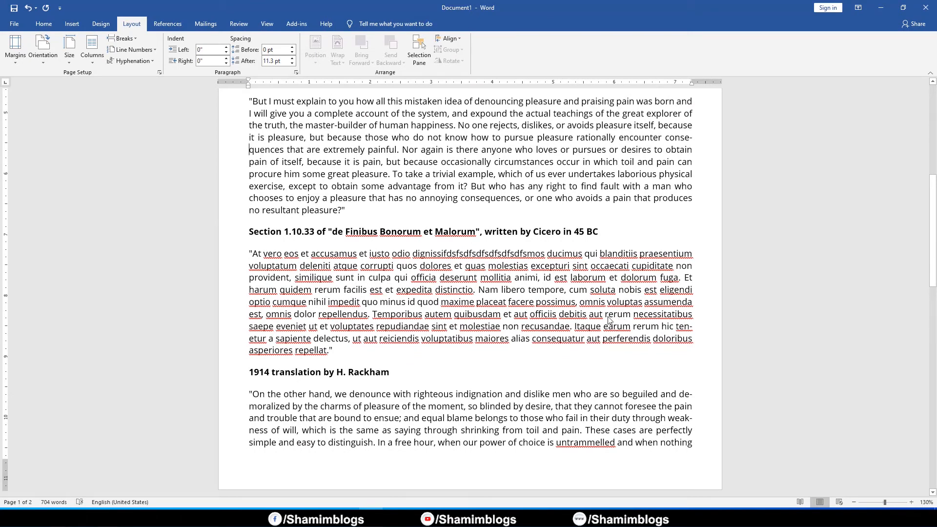
{"action": "scroll", "coordinate": [634, 293], "scroll_direction": "up", "scroll_amount": 4}
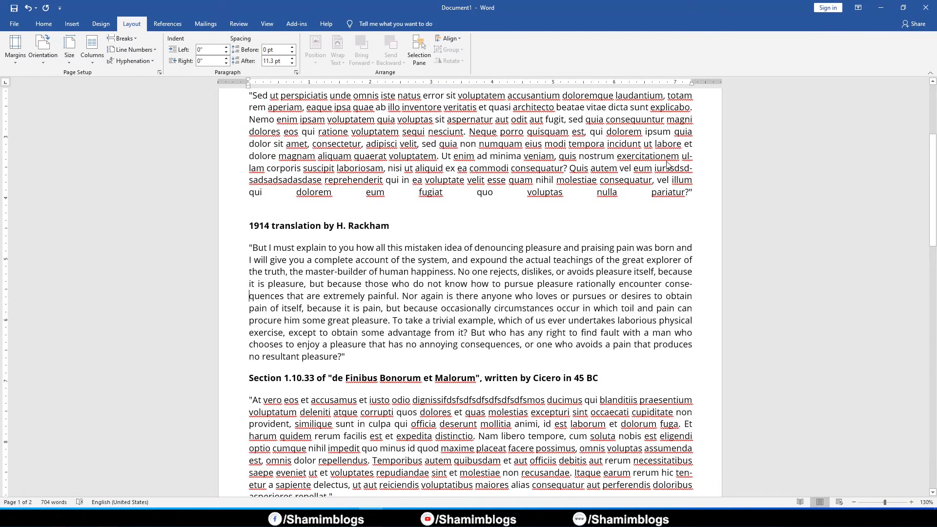
Step: Examine the hyphenated word "iurssdsd-" in the Section 1.10.32 paragraph and keep hyphenation set to Automatic
{"action": "double_click", "coordinate": [669, 169]}
{"action": "left_click", "coordinate": [687, 168]}
{"action": "double_click", "coordinate": [659, 169]}
{"action": "left_click", "coordinate": [686, 169]}
{"action": "type", "text": "-"}
{"action": "scroll", "coordinate": [388, 220], "scroll_direction": "up", "scroll_amount": 3}
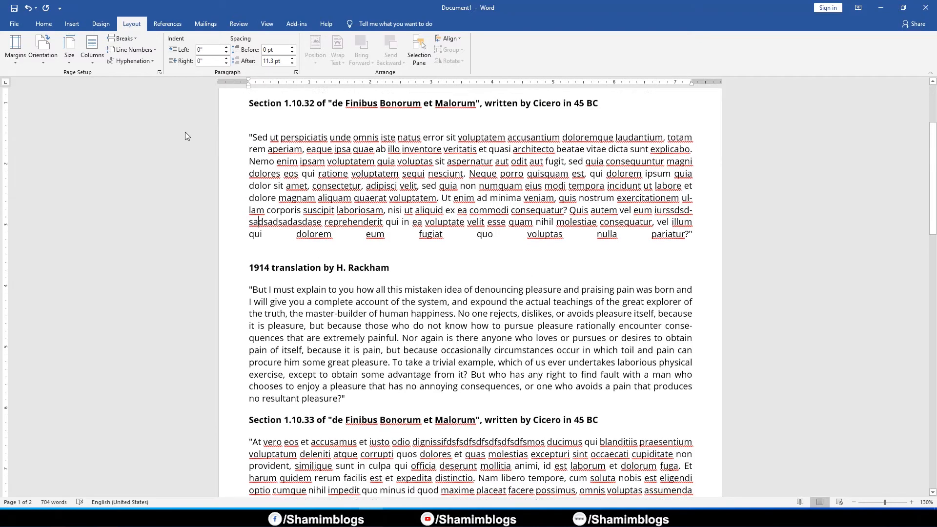
{"action": "left_click", "coordinate": [129, 60]}
{"action": "left_click", "coordinate": [130, 85]}
{"action": "scroll", "coordinate": [331, 152], "scroll_direction": "up", "scroll_amount": 3}
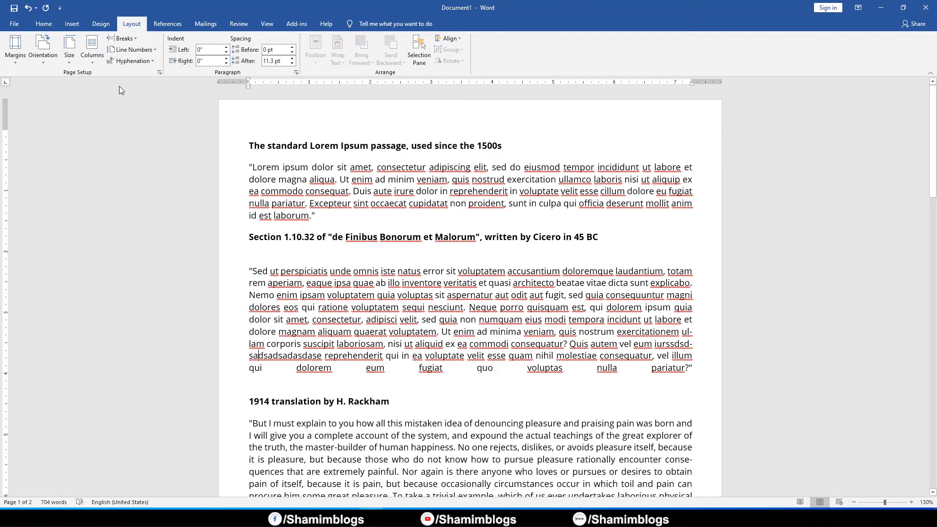
Step: Review the margins, paper and layout settings of the full page setup options and accept them unchanged
{"action": "left_click", "coordinate": [159, 72]}
{"action": "left_click_drag", "start_coordinate": [203, 120], "coordinate": [315, 120]}
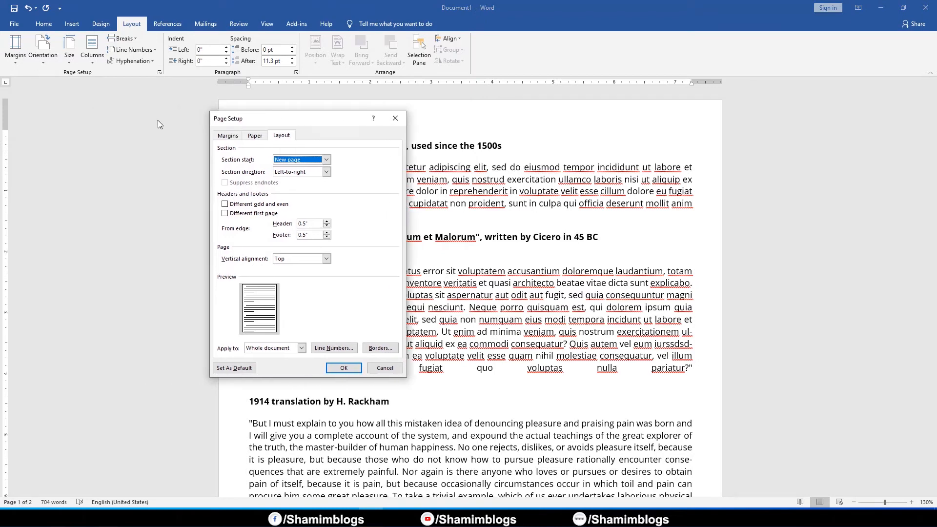
{"action": "left_click", "coordinate": [228, 137]}
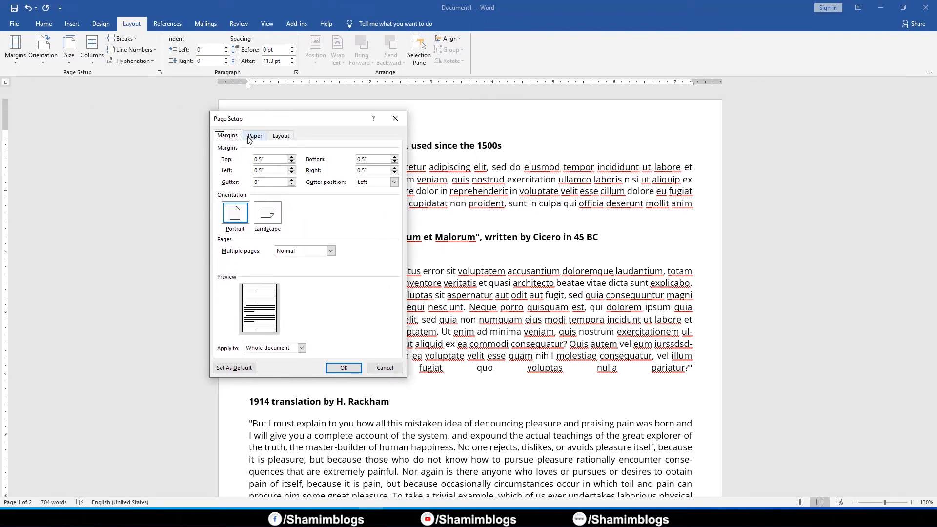
{"action": "left_click", "coordinate": [255, 136]}
{"action": "left_click", "coordinate": [280, 136]}
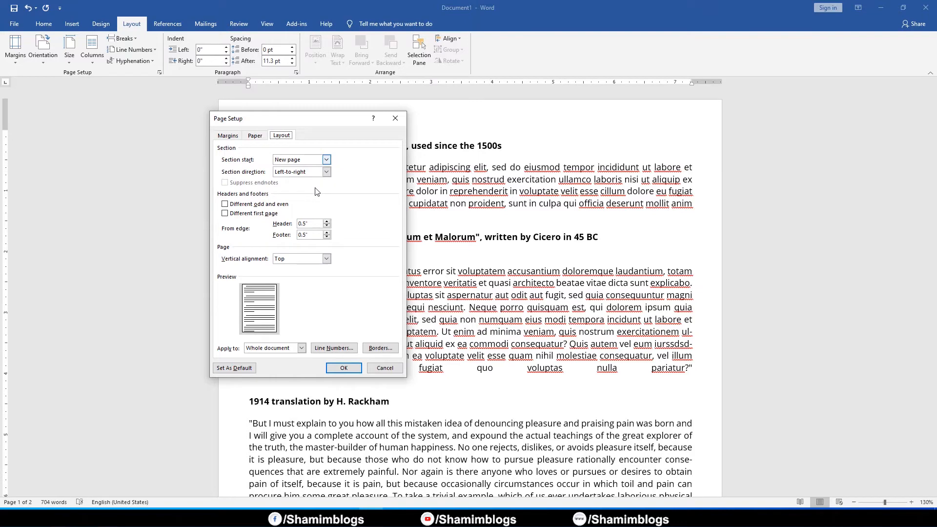
{"action": "left_click", "coordinate": [343, 368]}
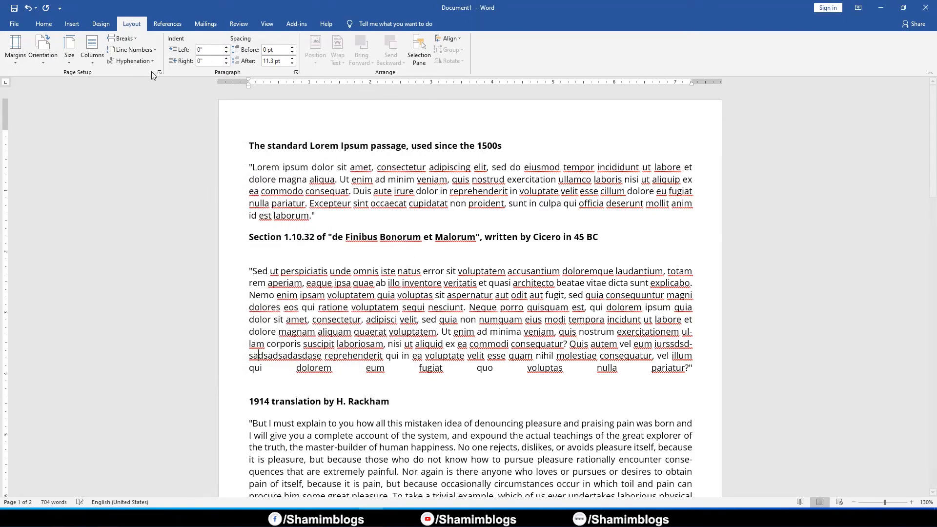
{"action": "left_click", "coordinate": [159, 72]}
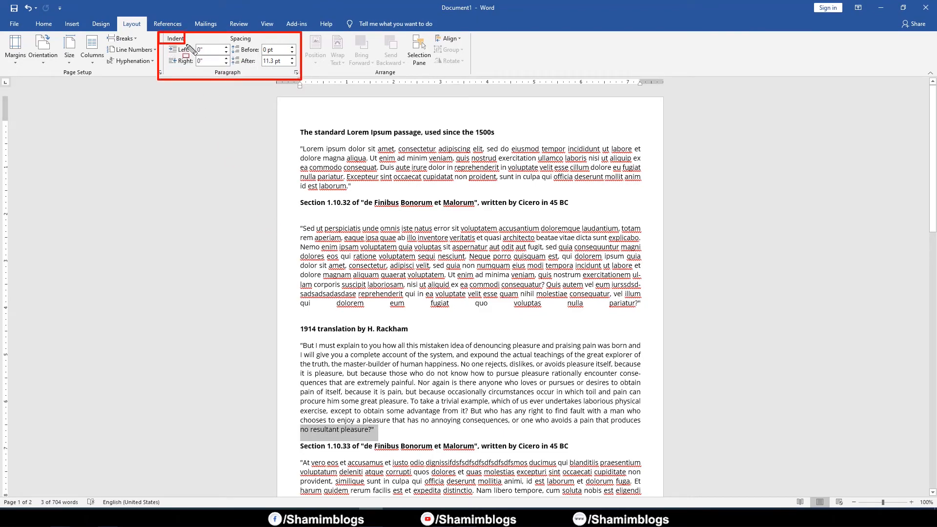
Step: Compare the general paragraph formatting commands, such as Increase Indent, with the page layout's paragraph indent and spacing settings
{"action": "left_click", "coordinate": [43, 24]}
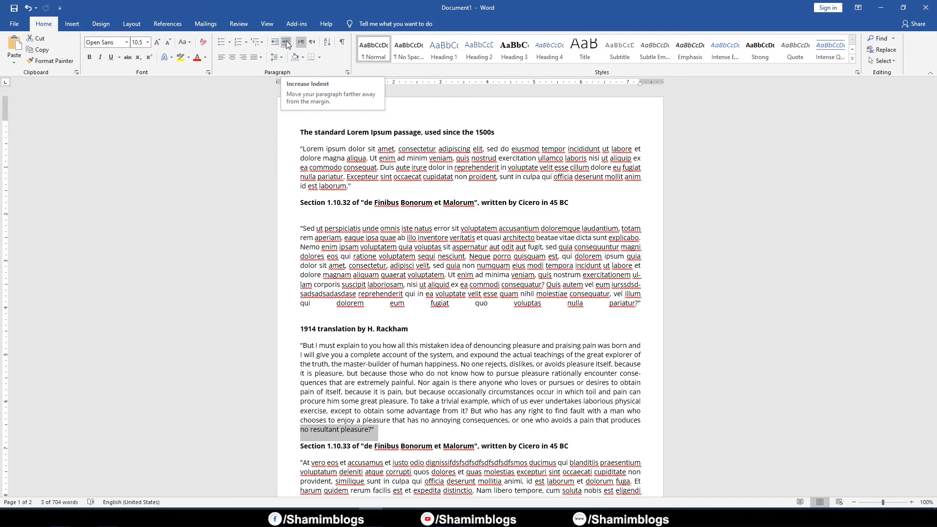
{"action": "left_click", "coordinate": [133, 25]}
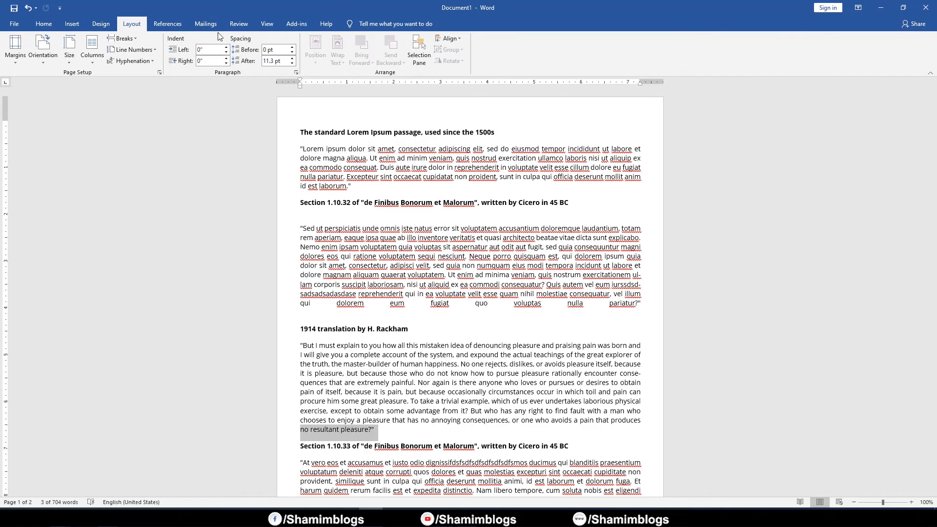
{"action": "left_click", "coordinate": [44, 24]}
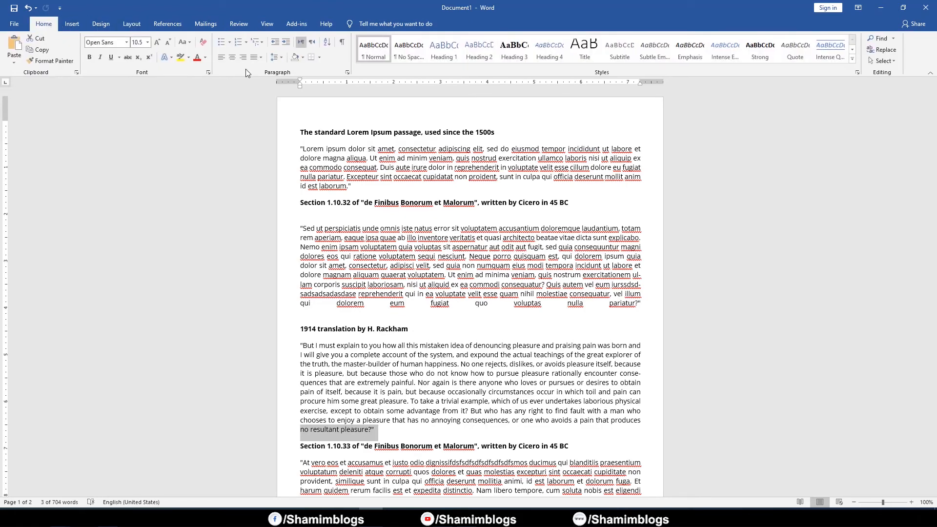
{"action": "left_click", "coordinate": [132, 24]}
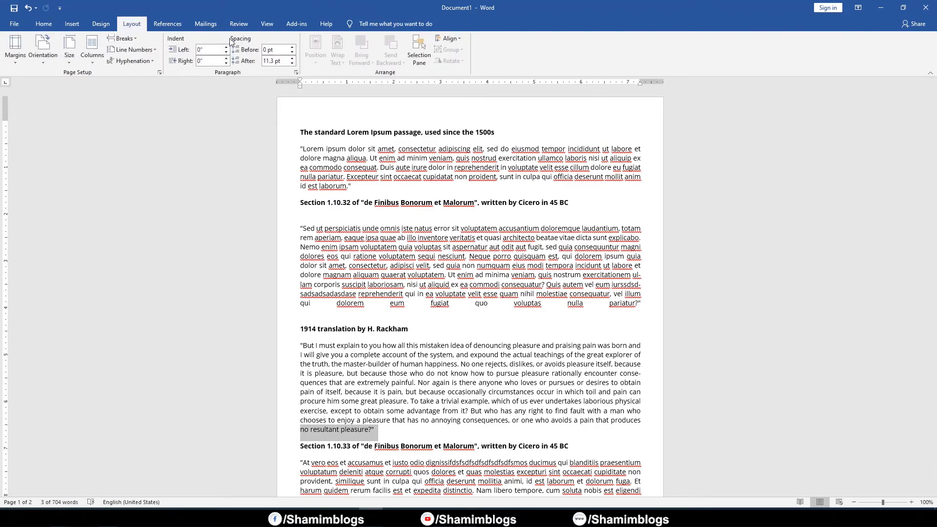
Step: Draw a blue rectangle about 3.52" wide and 2.34" high over the first two text passages
{"action": "left_click", "coordinate": [43, 24]}
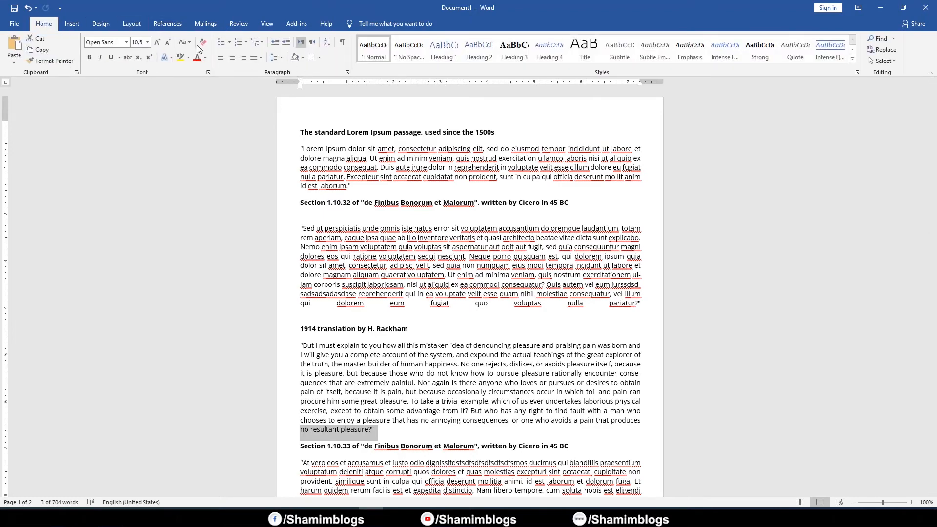
{"action": "left_click", "coordinate": [132, 25]}
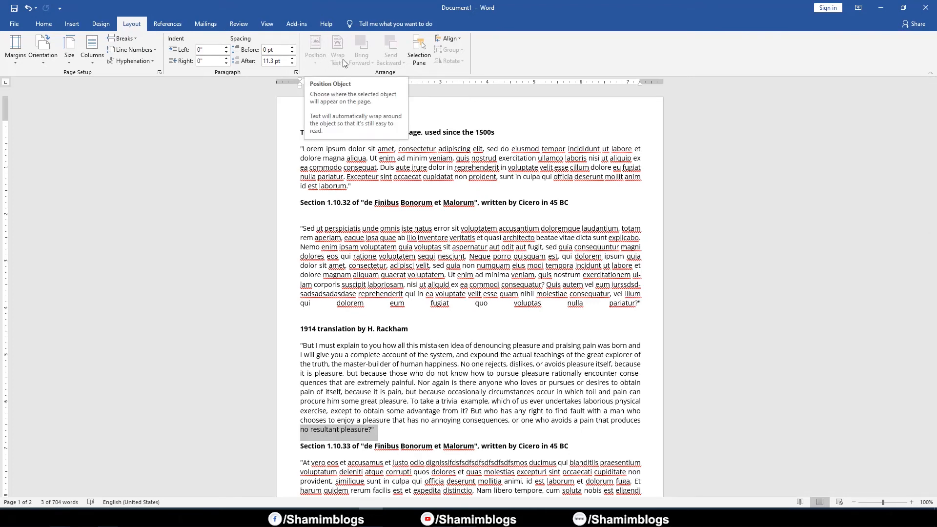
{"action": "left_click", "coordinate": [100, 23]}
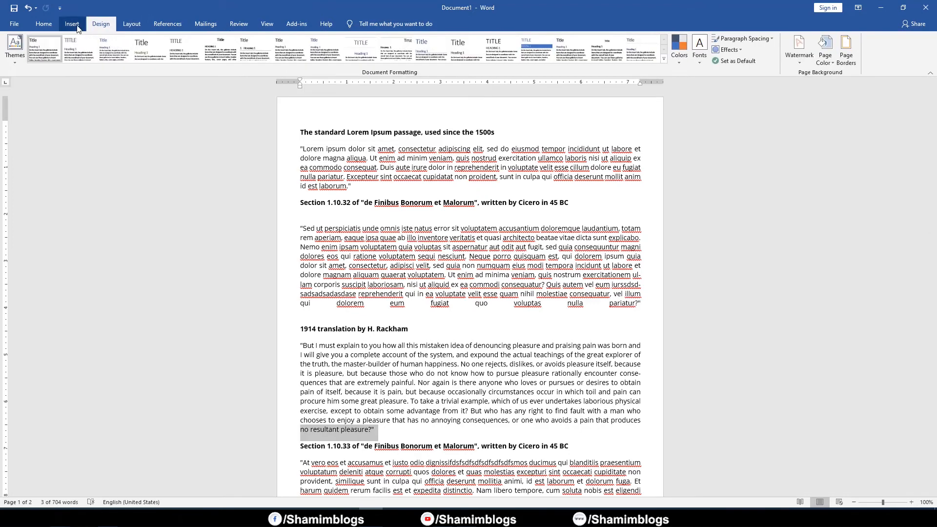
{"action": "left_click", "coordinate": [71, 23]}
{"action": "left_click", "coordinate": [134, 51]}
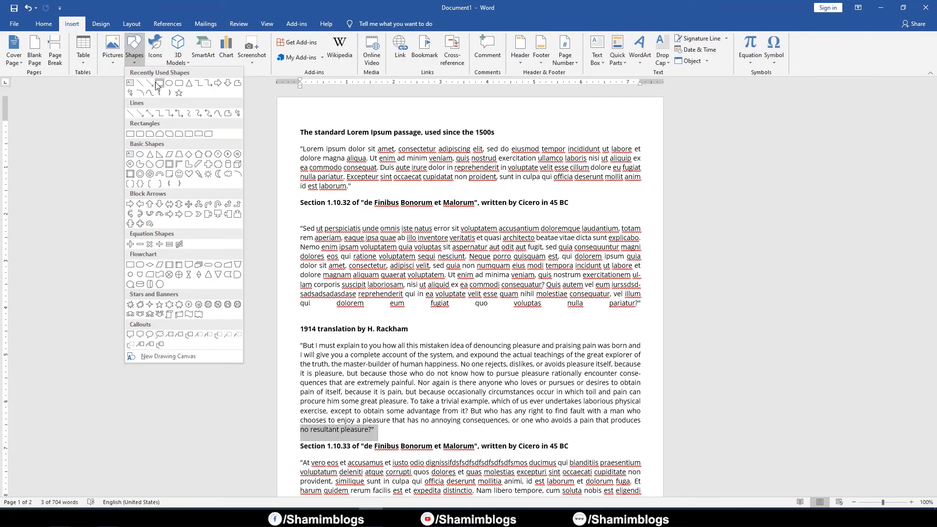
{"action": "left_click", "coordinate": [159, 85]}
{"action": "mouse_move", "coordinate": [348, 168]}
{"action": "left_mouse_down"}
{"action": "mouse_move", "coordinate": [521, 295]}
{"action": "mouse_move", "coordinate": [514, 278]}
{"action": "left_mouse_up"}
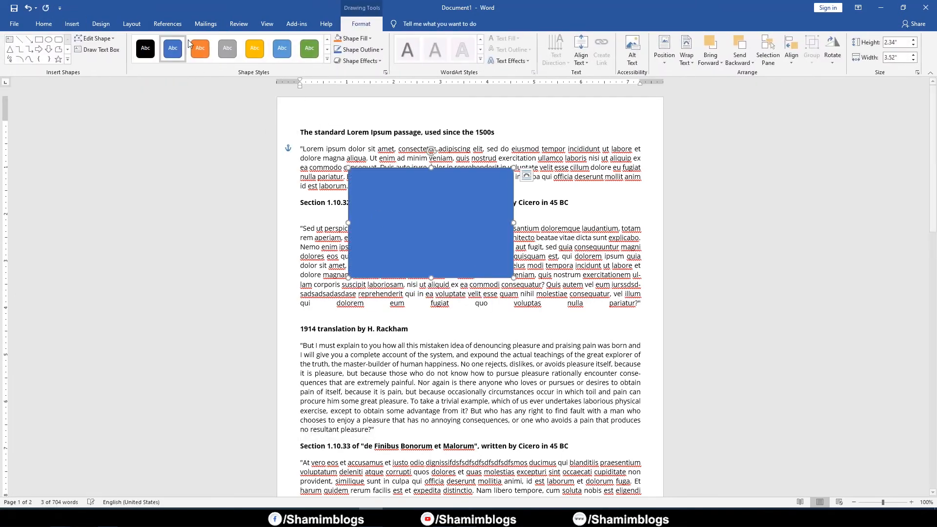
Step: Move the blue rectangle over the Section 1.10.32 paragraph and position it at the page's middle right with text wrapping
{"action": "left_click", "coordinate": [132, 24]}
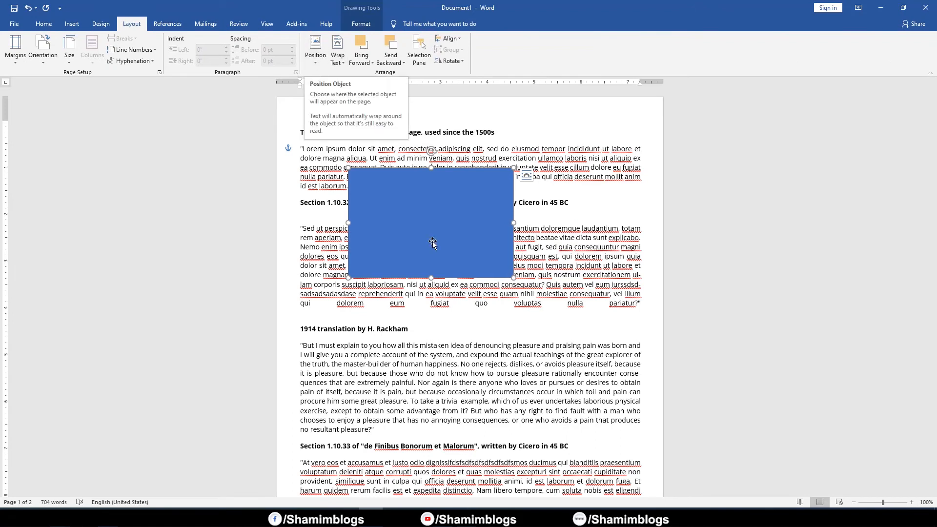
{"action": "left_click_drag", "start_coordinate": [429, 236], "coordinate": [460, 265]}
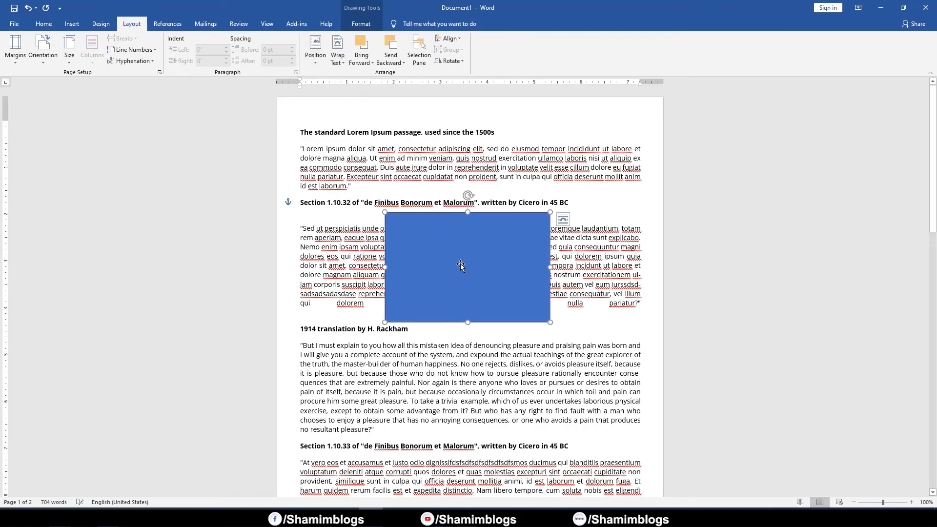
{"action": "left_click", "coordinate": [316, 59]}
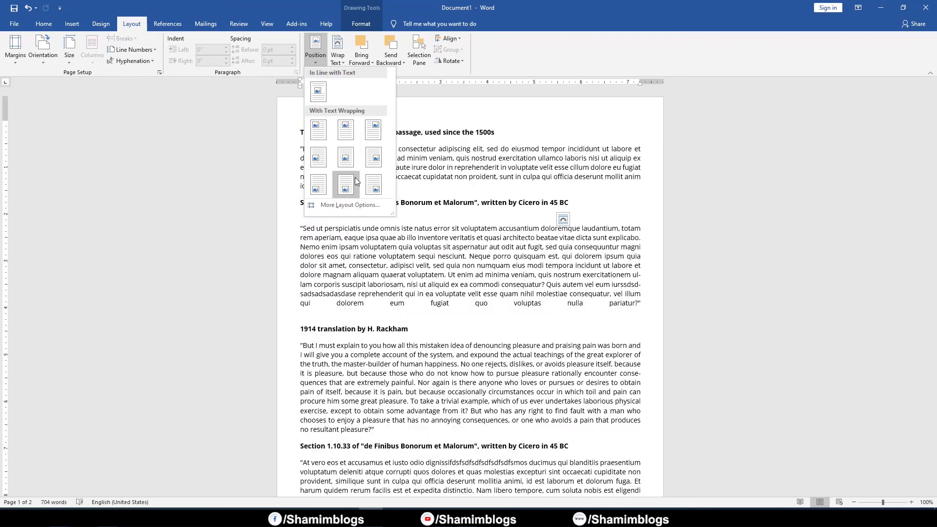
{"action": "left_click", "coordinate": [373, 157]}
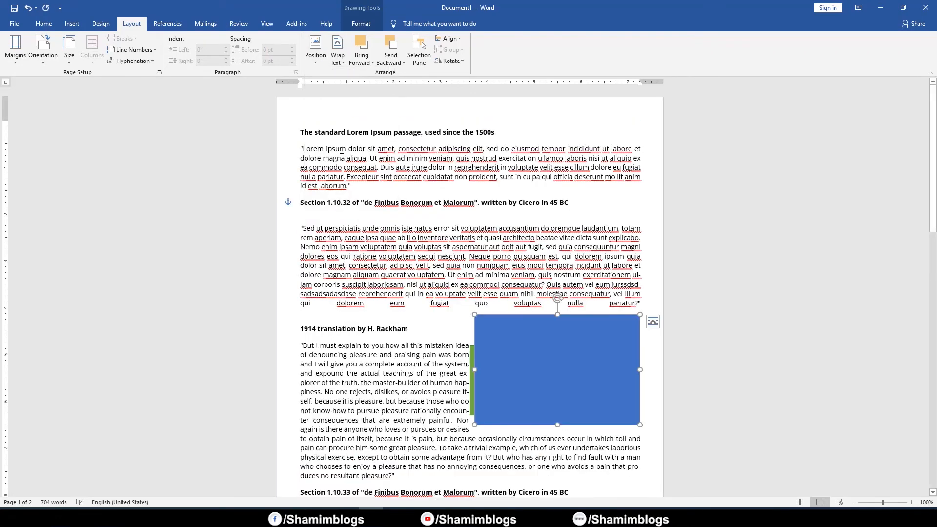
Step: Review the blue rectangle's text wrapping options, such as Top and Bottom, and keep the text flowing around its side
{"action": "left_click", "coordinate": [341, 64]}
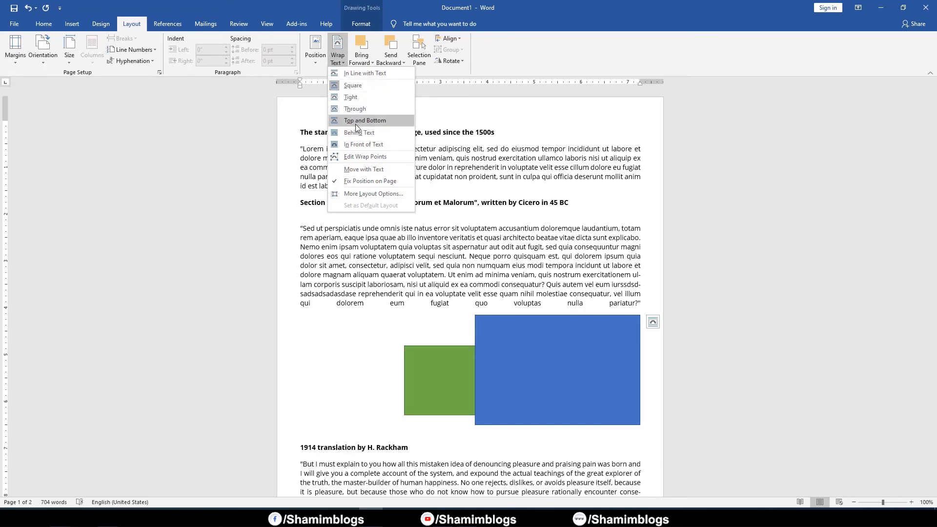
{"action": "left_click", "coordinate": [356, 93]}
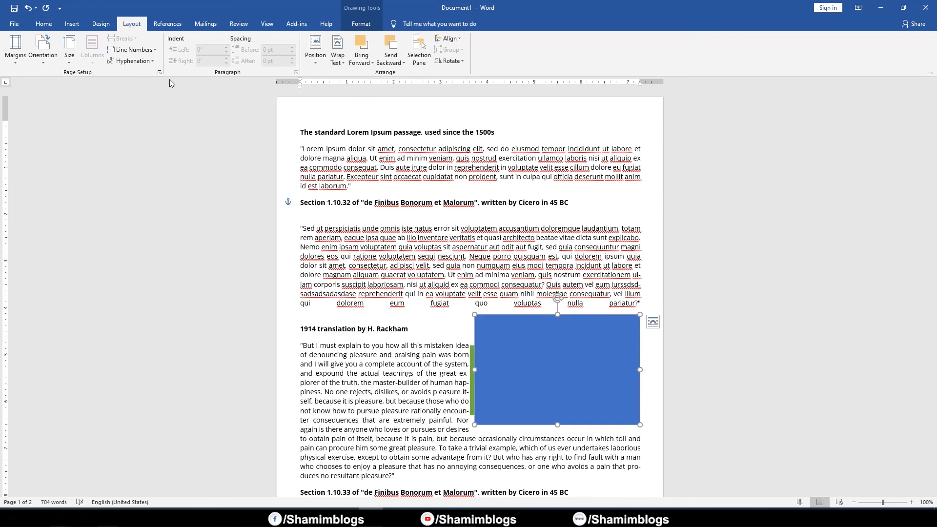
{"action": "scroll", "coordinate": [72, 27], "scroll_direction": "up", "scroll_amount": 2}
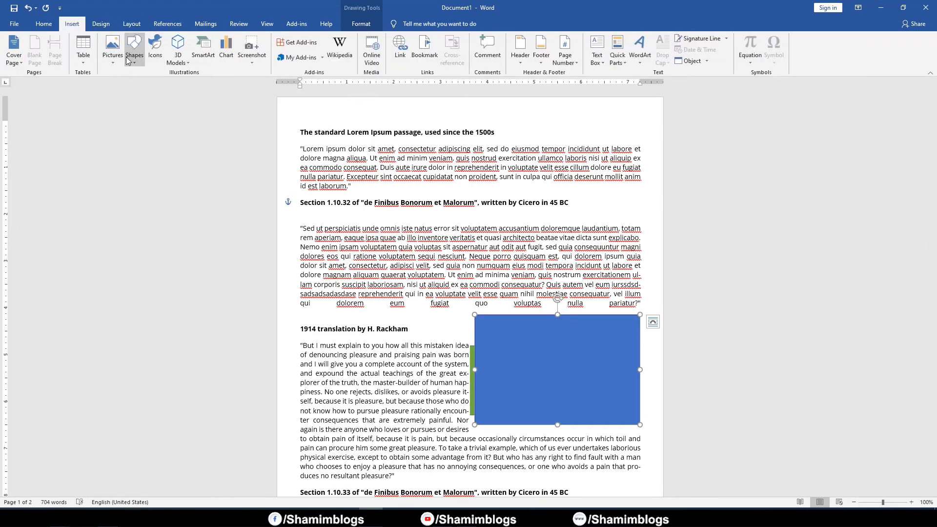
{"action": "left_click", "coordinate": [132, 23]}
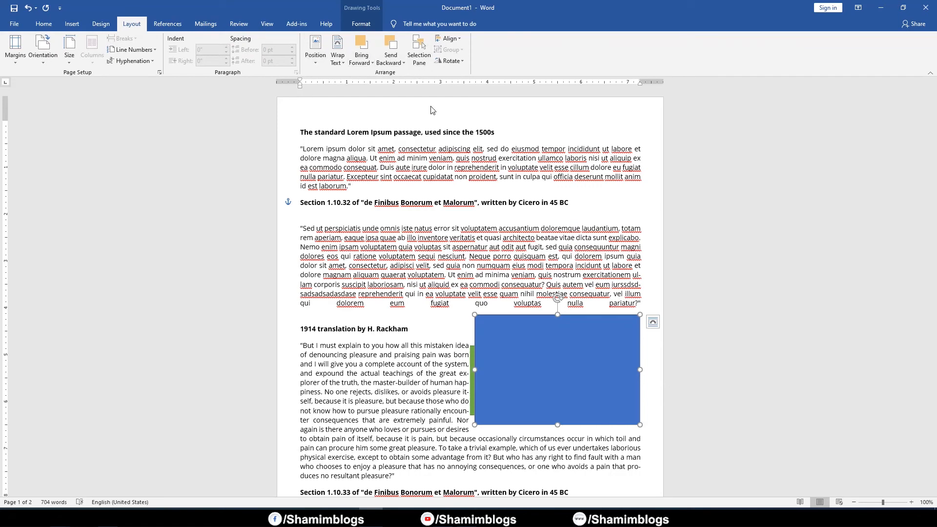
Step: Align the blue rectangle to the horizontal center between the page margins
{"action": "left_click", "coordinate": [448, 38]}
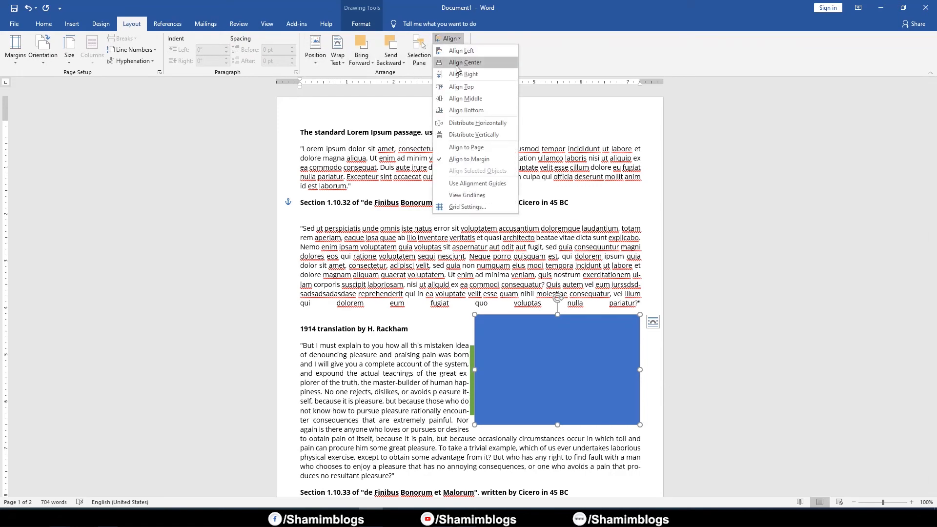
{"action": "left_click", "coordinate": [459, 62]}
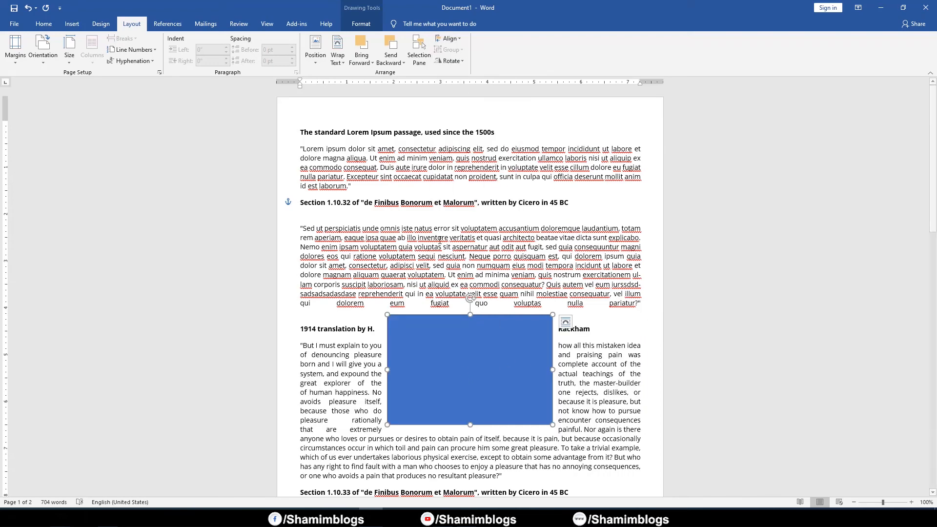
{"action": "left_click", "coordinate": [448, 39]}
{"action": "left_click", "coordinate": [316, 60]}
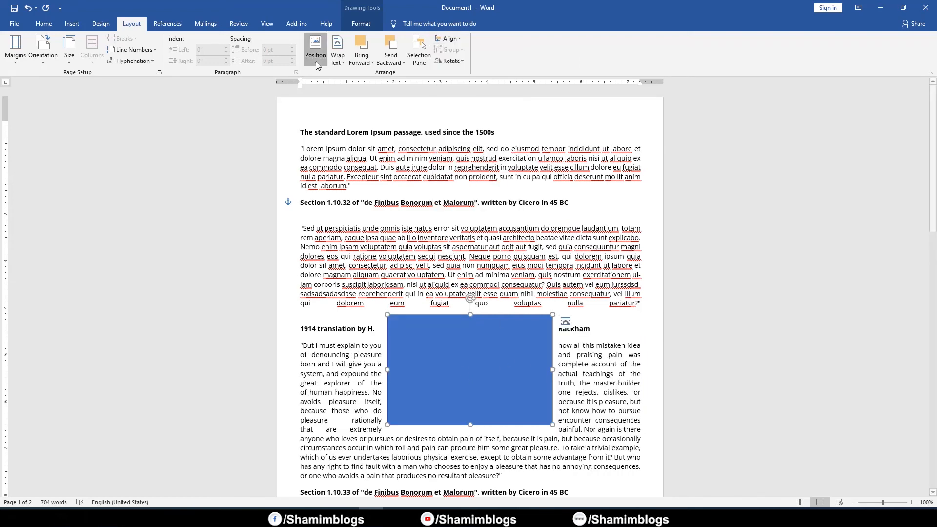
Step: Review the other alignment options, such as Align Right, and move the blue rectangle slightly upward on the page
{"action": "left_click", "coordinate": [447, 39]}
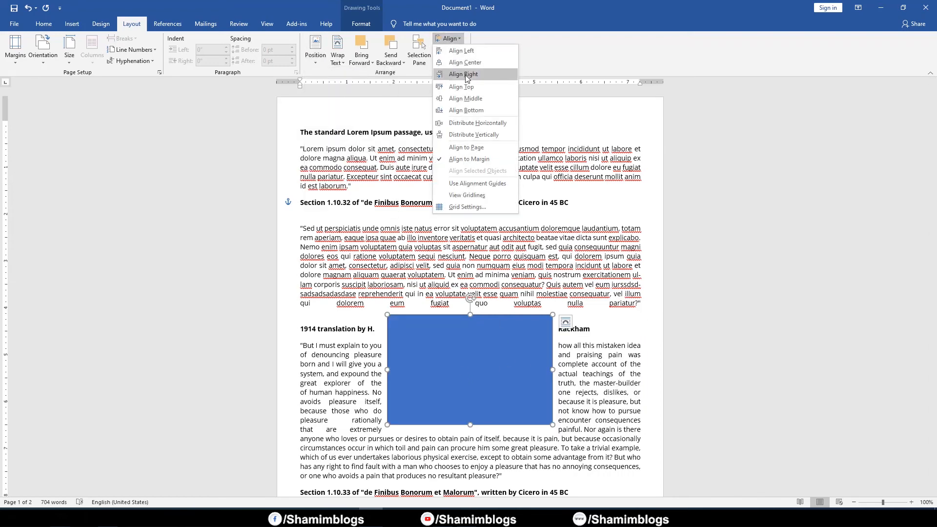
{"action": "left_click", "coordinate": [449, 376]}
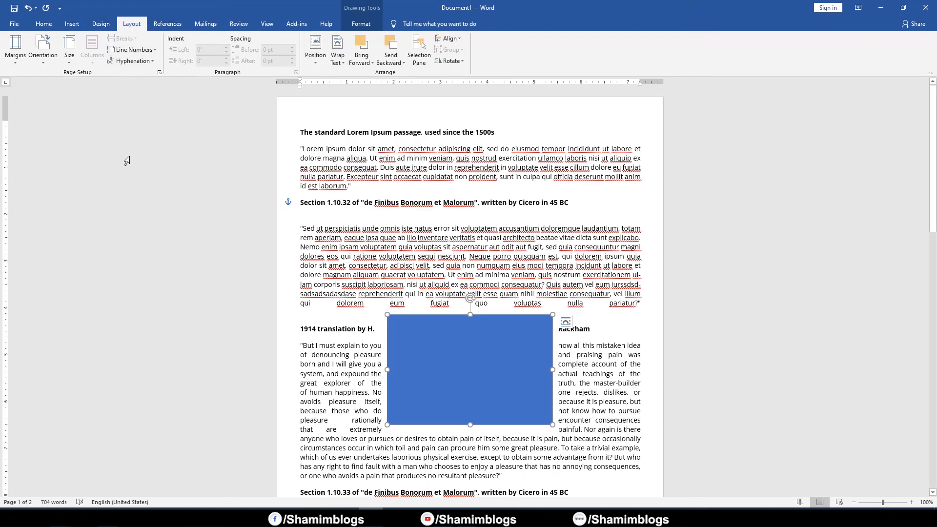
{"action": "left_click_drag", "start_coordinate": [484, 370], "coordinate": [463, 306]}
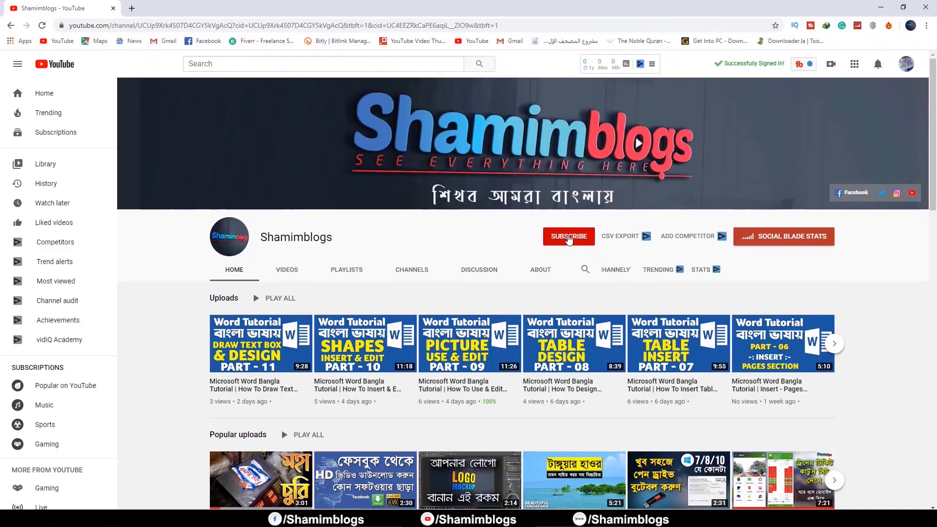
Step: Switch to the Shamimblogs channel page on YouTube, subscribe to the channel and turn on its notifications
{"action": "left_click", "coordinate": [566, 240]}
{"action": "left_click", "coordinate": [587, 236]}
{"action": "left_click", "coordinate": [603, 259]}
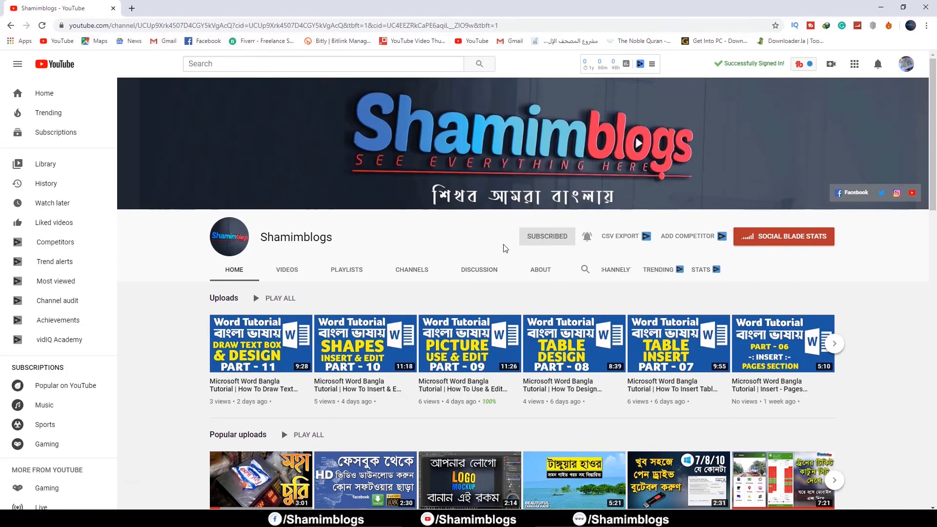